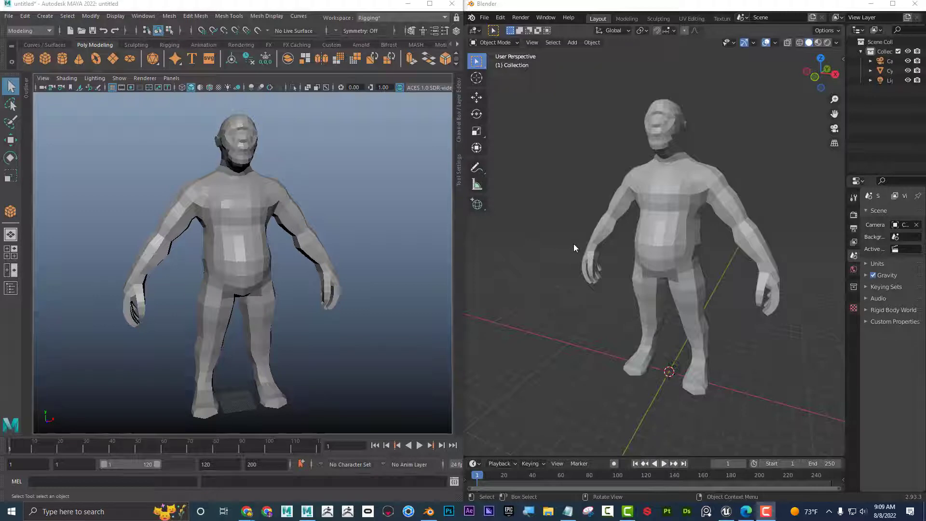
- Enlarge the Maya window to full screen and select the cyclops character mesh
click(431, 4)
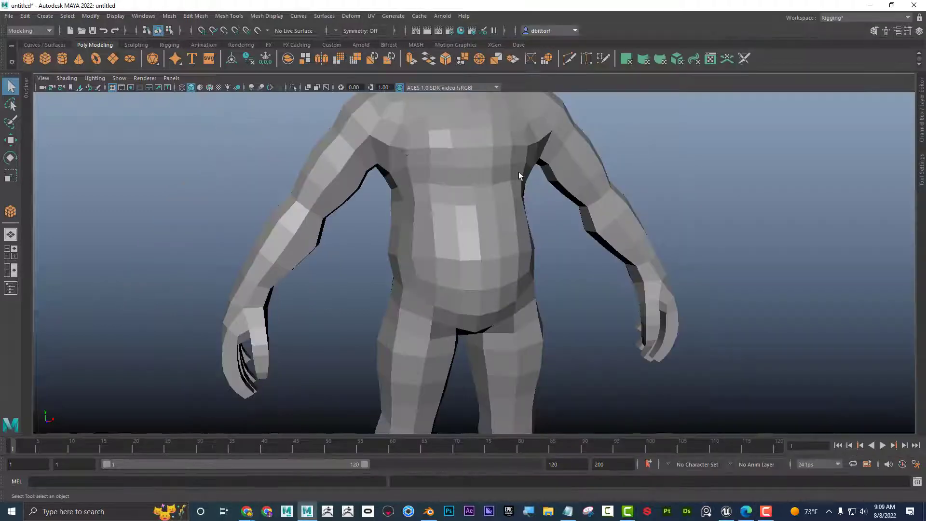
alt+right_drag(433, 140, 384, 137)
alt+middle_drag(433, 136, 403, 206)
alt+drag(403, 206, 419, 201)
click(442, 170)
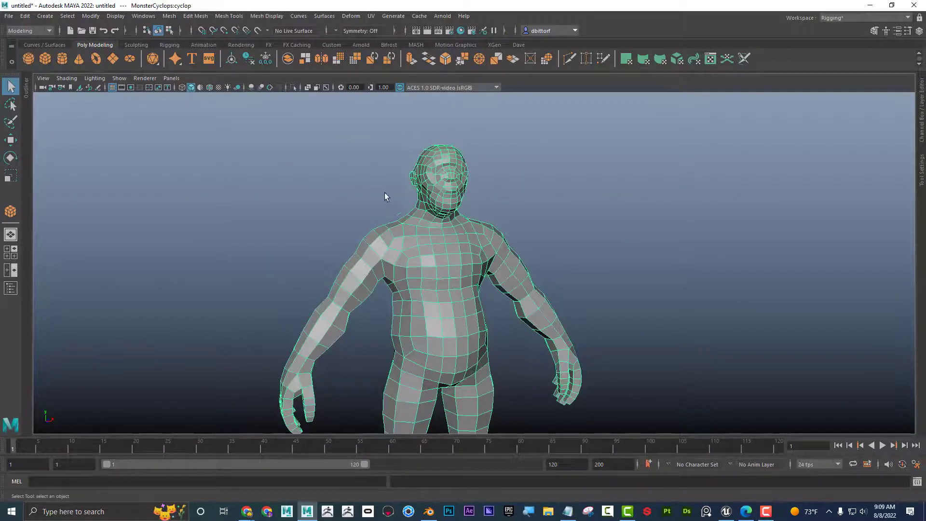
- Switch the character mesh to vertex mode and select a single vertex at the top of the forehead
alt+middle_drag(384, 192, 371, 154)
mouse_move(416, 164)
alt+right_down()
mouse_move(426, 166)
mouse_move(404, 167)
alt+right_up()
alt+drag(404, 167, 352, 172)
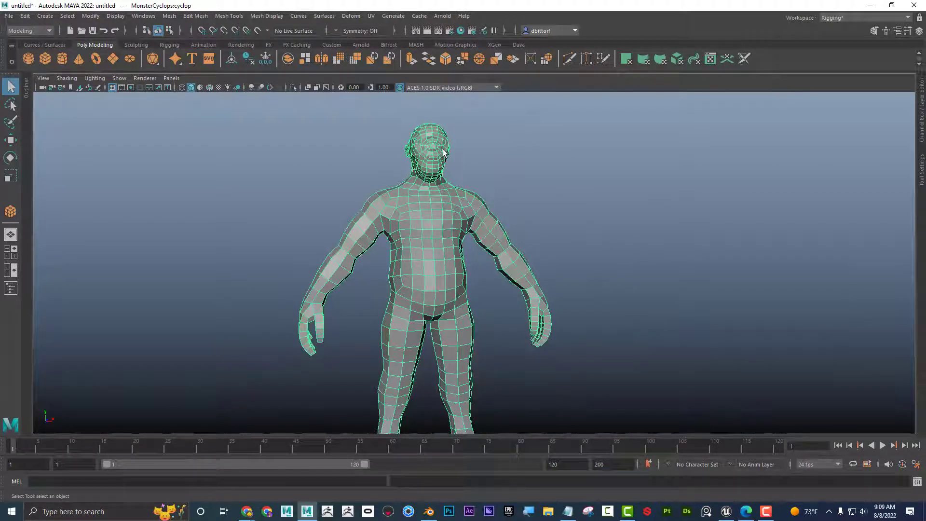
alt+drag(444, 153, 427, 157)
alt+right_drag(427, 156, 416, 193)
right_click(418, 189)
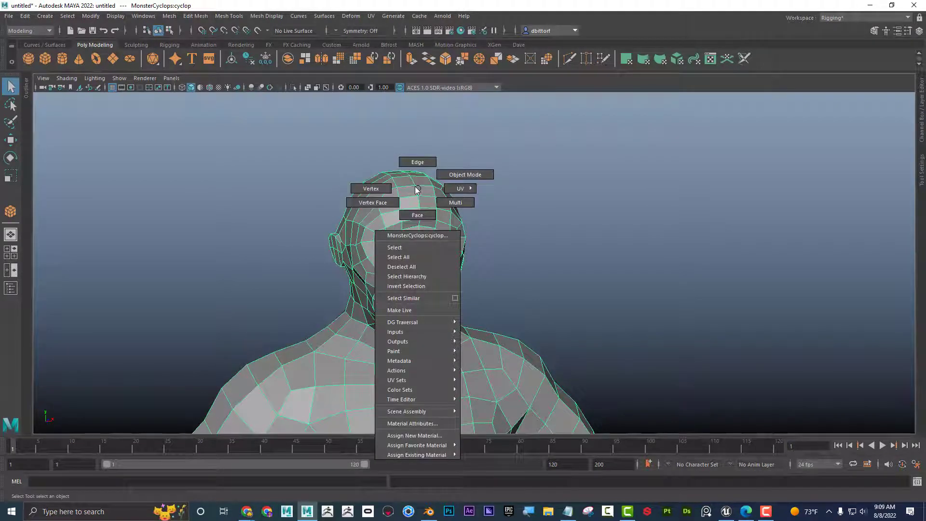
alt+right_drag(445, 207, 383, 155)
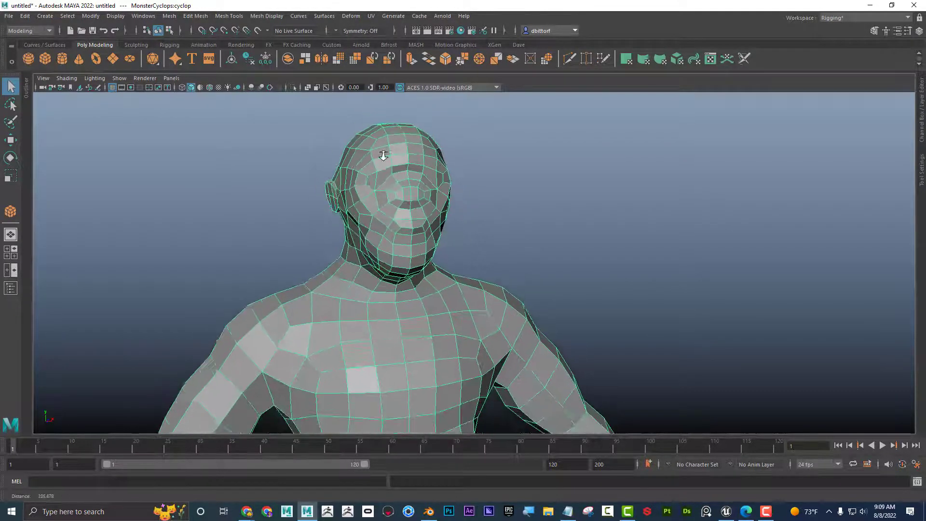
alt+drag(383, 155, 407, 180)
mouse_move(407, 180)
alt+right_down()
mouse_move(419, 174)
mouse_move(406, 171)
alt+right_up()
click(415, 166)
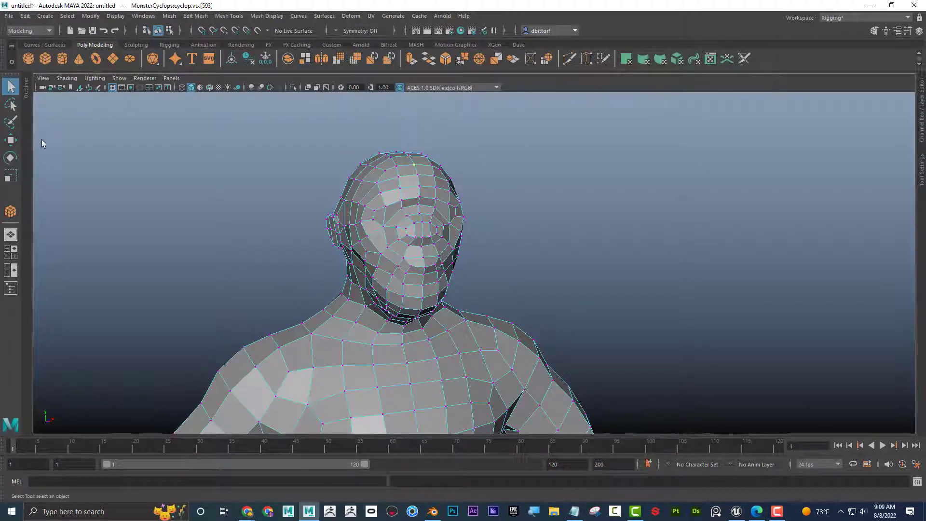
- Try moving the single forehead vertex upward with the Move tool, and undo the move
click(11, 140)
drag(409, 132, 430, 107)
key(ctrl+z)
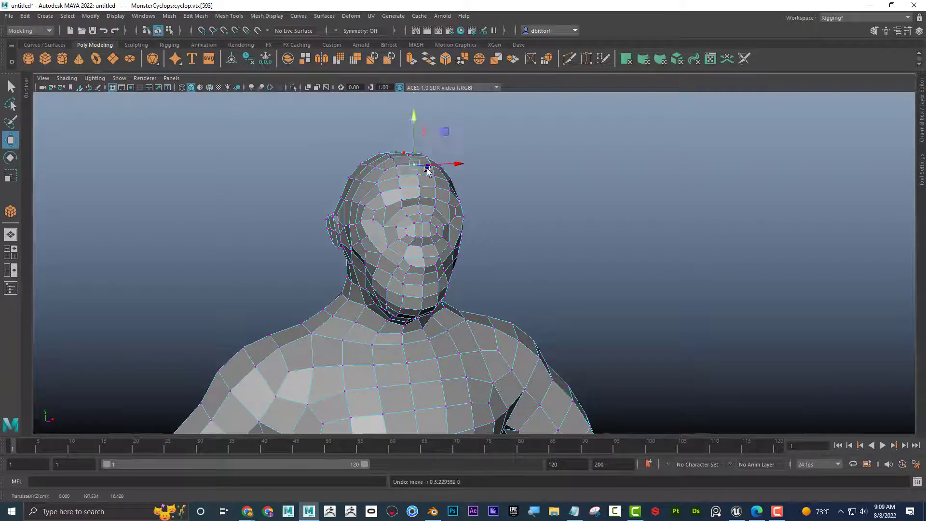
- Select the group of vertices across the top of the head and try raising them without any falloff
alt+middle_drag(400, 149, 408, 149)
drag(445, 176, 451, 178)
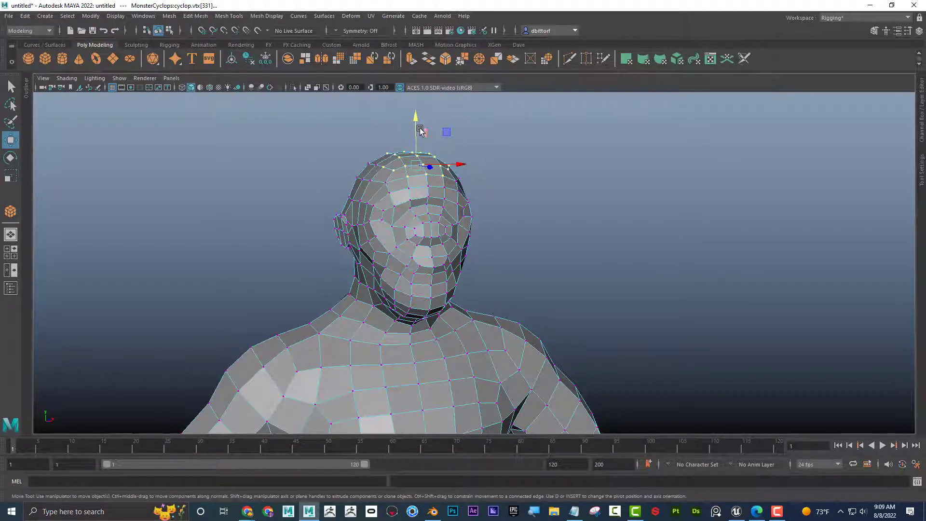
drag(418, 127, 420, 106)
alt+drag(538, 161, 488, 160)
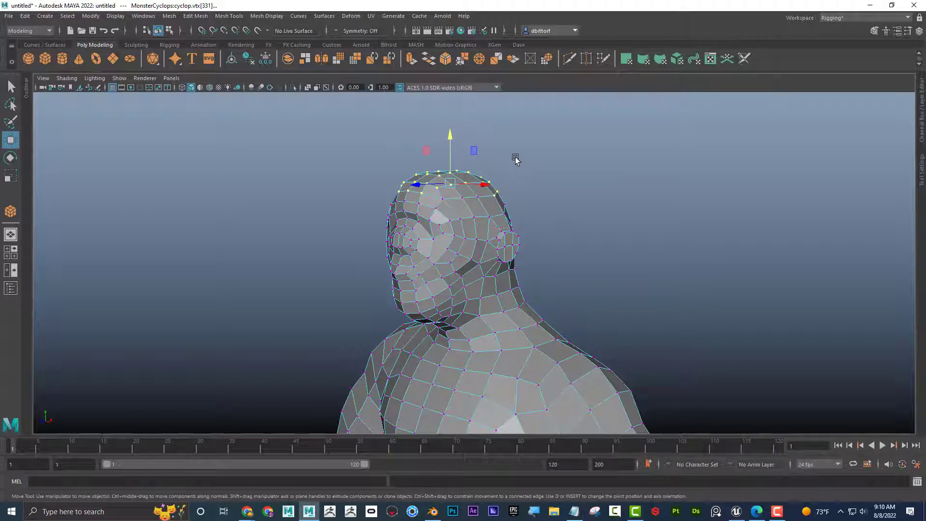
- Turn on soft selection, try raising the crown vertices with falloff, and undo the move
key(b)
drag(451, 143, 450, 118)
key(ctrl+z)
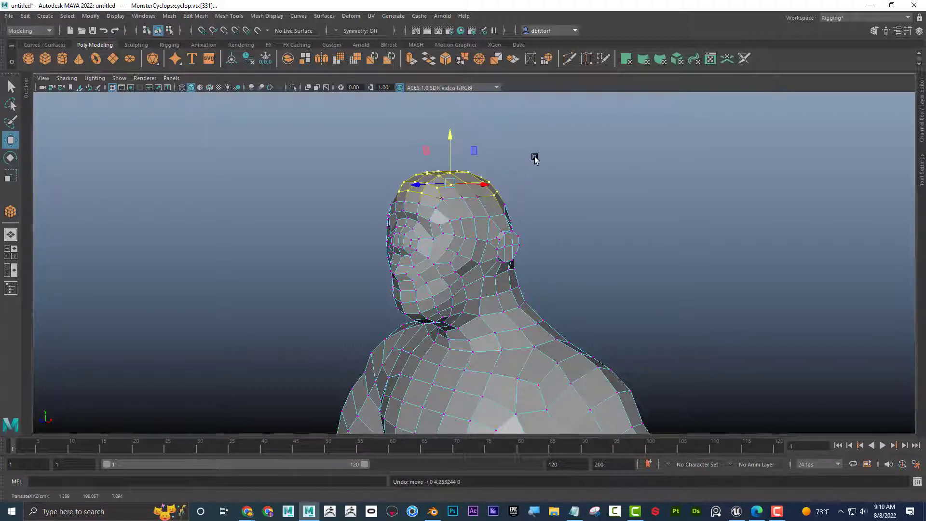
- Widen the soft selection falloff to cover the whole head and raise the crown vertices to elongate the head
drag(531, 165, 677, 153)
alt+right_drag(679, 213, 612, 207)
alt+drag(616, 207, 726, 203)
alt+drag(577, 202, 531, 203)
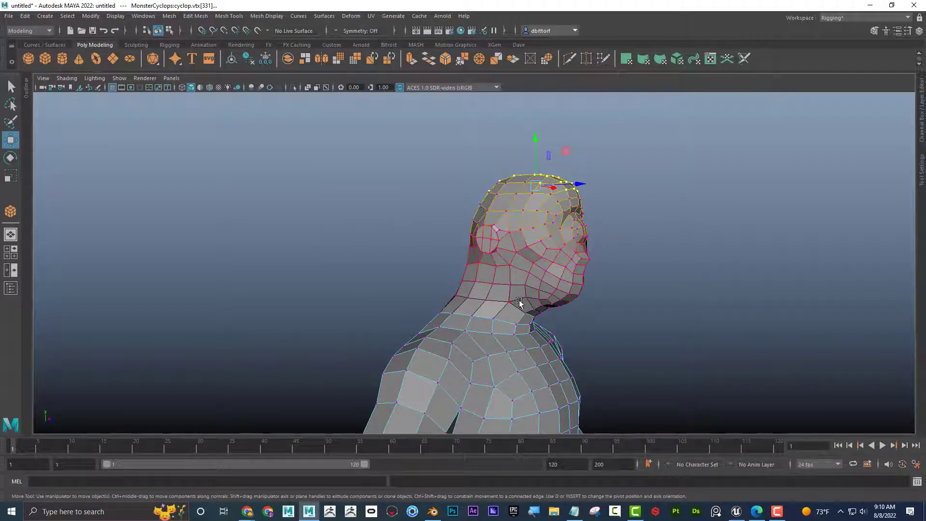
drag(539, 164, 535, 104)
alt+drag(587, 167, 517, 232)
mouse_move(471, 121)
mouse_down()
mouse_move(471, 145)
mouse_move(466, 100)
mouse_move(477, 169)
mouse_move(473, 116)
mouse_move(475, 145)
mouse_move(474, 125)
mouse_move(476, 137)
mouse_up()
alt+drag(609, 213, 518, 235)
key(ctrl+z)
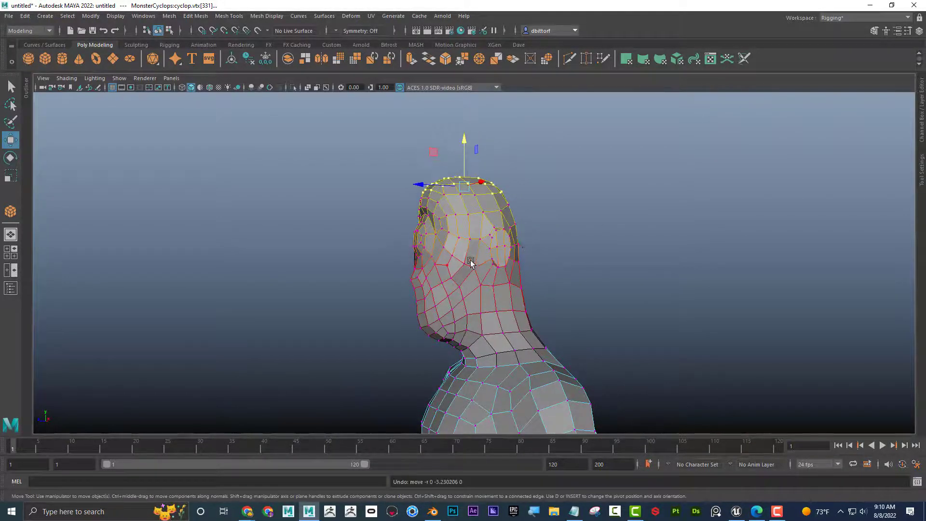
- Try scaling the soft-selected crown vertices wider along the X axis, and undo the scaling
alt+drag(470, 261, 550, 263)
key(r)
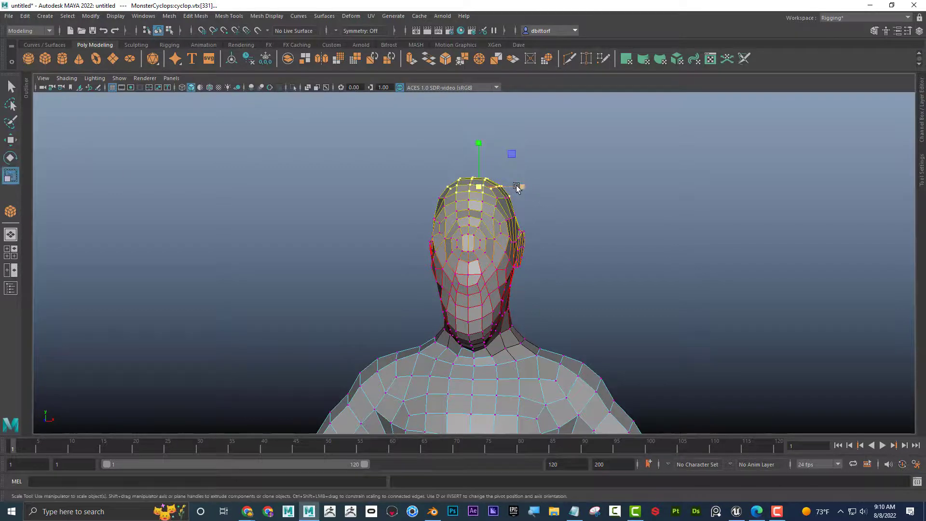
drag(518, 187, 575, 219)
key(ctrl+z)
- Select all vertices of the character's left hand, with the soft falloff reaching into the forearm
scroll(526, 225, down, 5)
alt+middle_drag(523, 225, 498, 88)
click(497, 88)
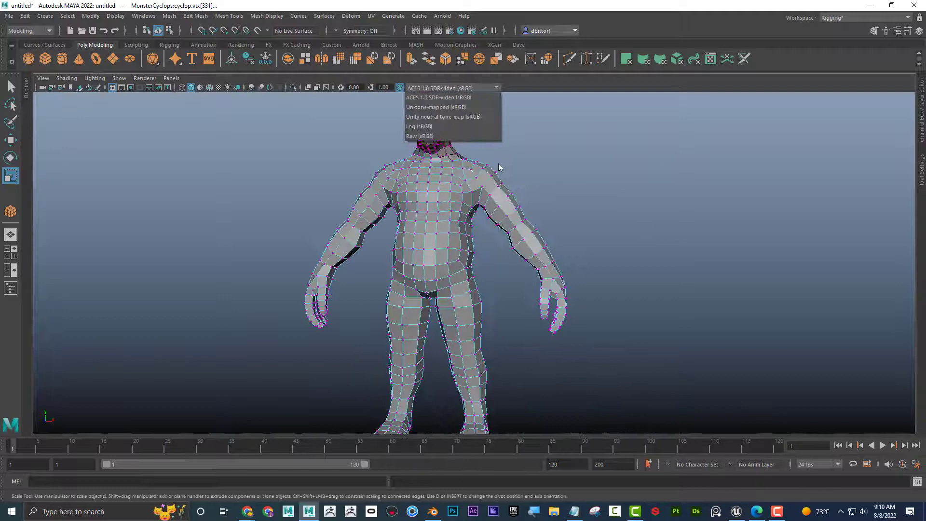
click(555, 251)
alt+drag(608, 279, 640, 309)
scroll(579, 283, up, 3)
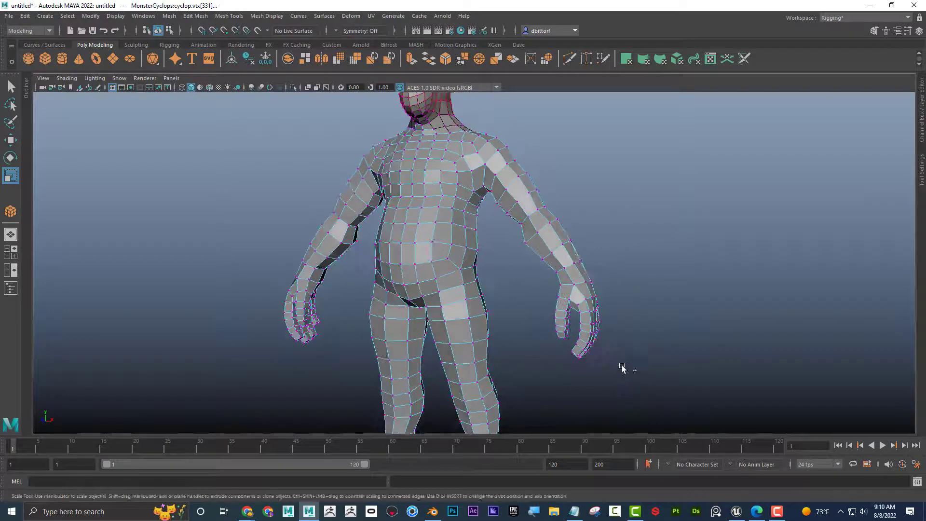
drag(622, 369, 559, 271)
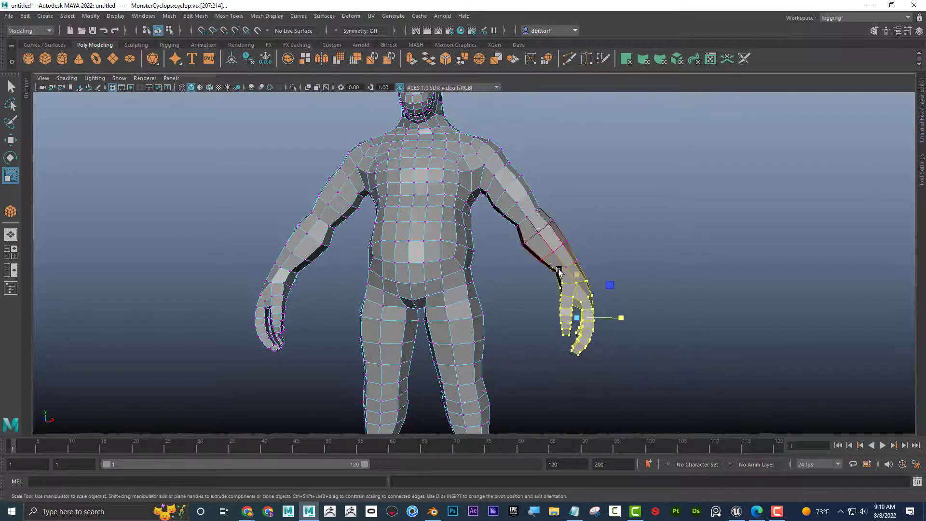
- Move the soft-selected hand vertices downward along the Y axis to lengthen the forearm
alt+drag(675, 284, 685, 258)
key(b)
click(10, 141)
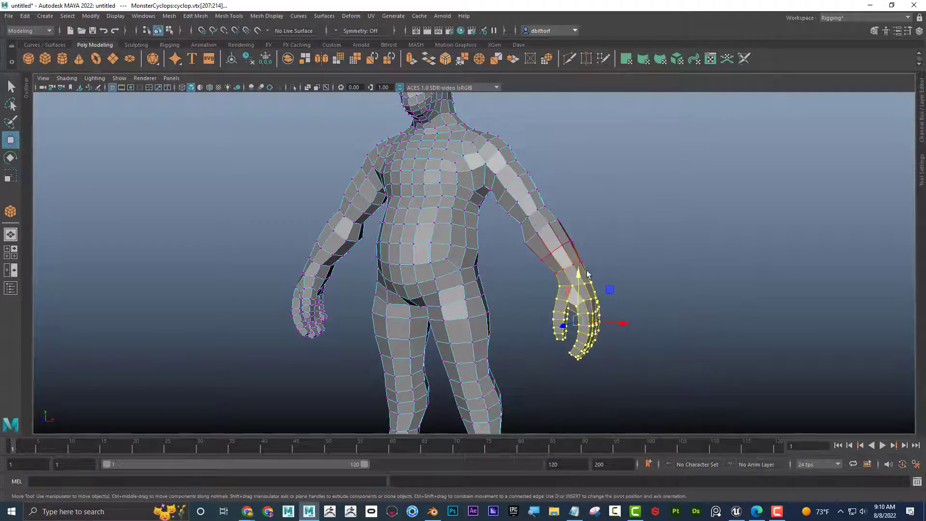
drag(582, 276, 586, 312)
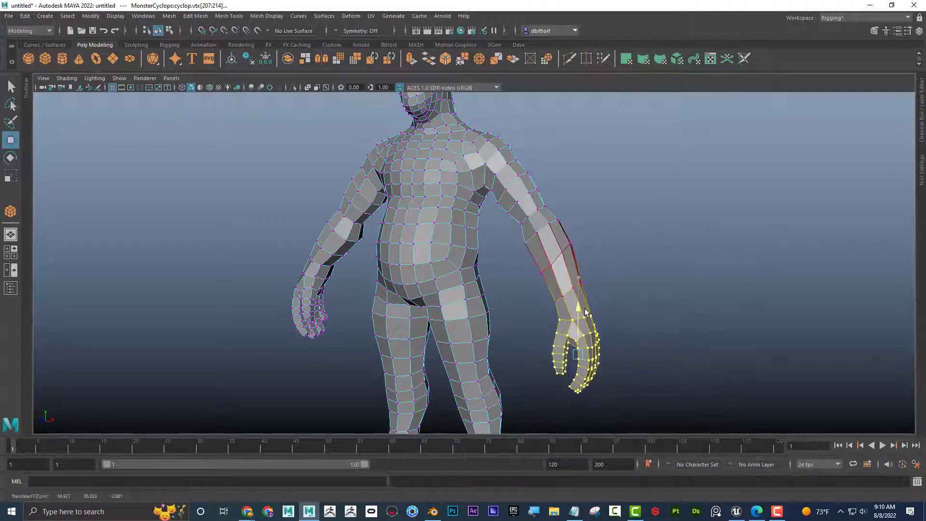
- Select a vertex at the front of the forehead and pull it forward with soft selection
alt+drag(653, 297, 524, 252)
alt+middle_drag(523, 252, 578, 340)
alt+drag(531, 250, 449, 198)
scroll(447, 198, up, 5)
alt+middle_drag(393, 196, 531, 297)
alt+drag(531, 297, 498, 258)
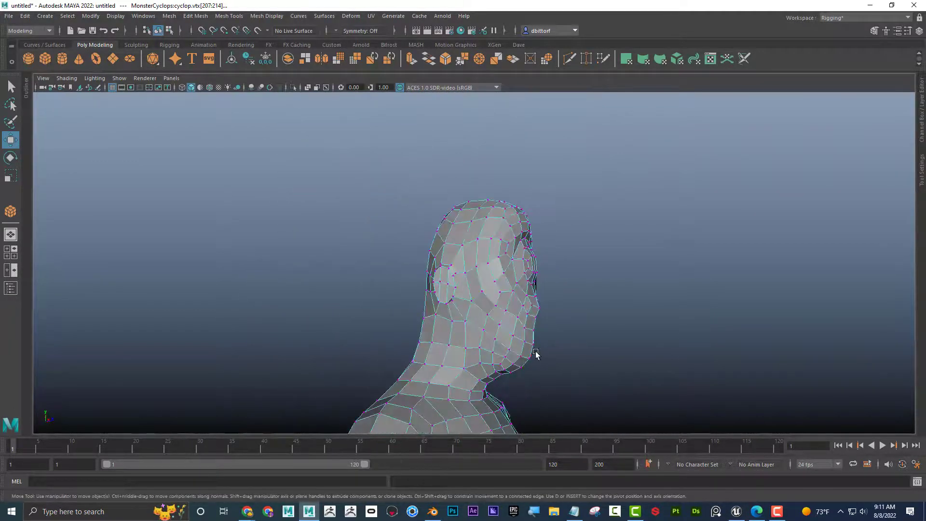
alt+drag(565, 360, 594, 322)
click(484, 361)
click(523, 157)
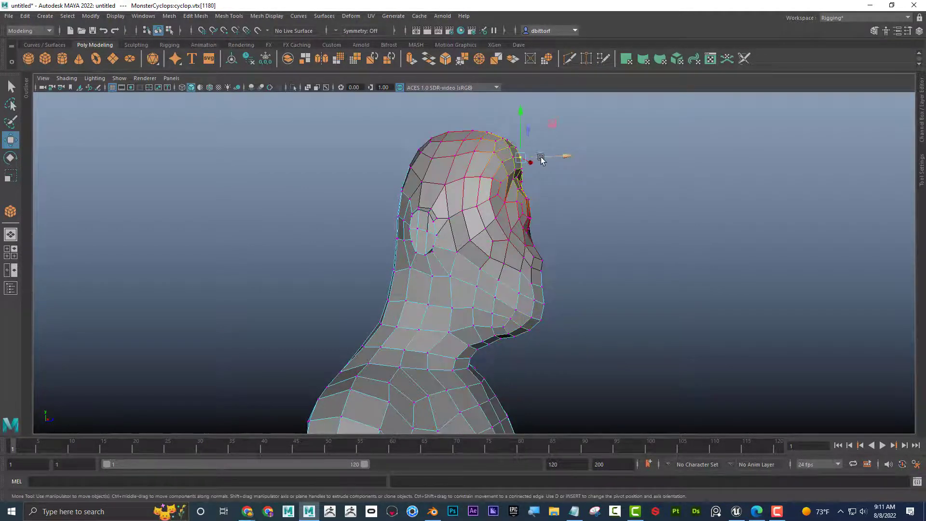
drag(542, 158, 612, 178)
- Select a vertex at the back of the head, adjust the falloff radius, and pull the vertex backward
click(452, 194)
key(b)
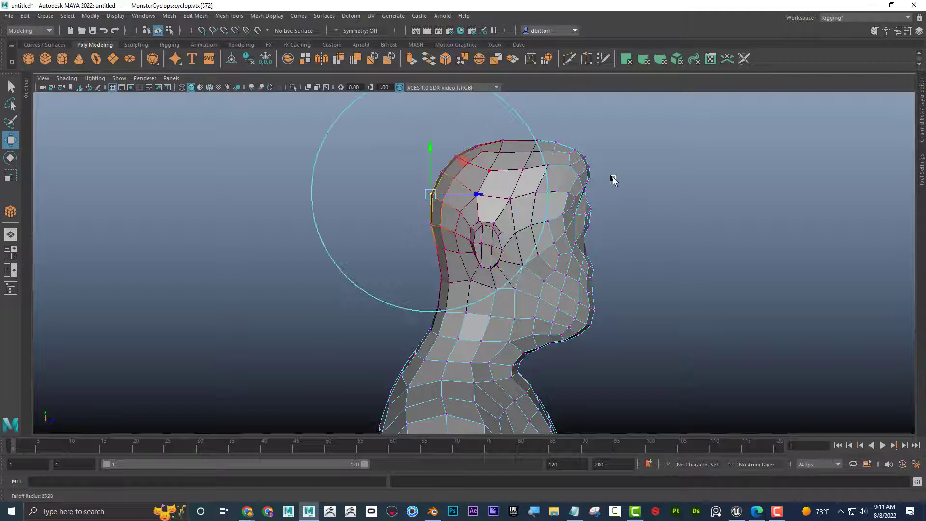
drag(474, 192, 582, 190)
key(b)
mouse_move(488, 193)
mouse_down()
mouse_move(496, 193)
mouse_move(473, 194)
mouse_up()
- Select a vertex on the upper back of the skull and raise it with soft selection
mouse_move(472, 152)
alt+mouse_down()
mouse_move(491, 159)
mouse_move(482, 167)
alt+mouse_up()
click(478, 166)
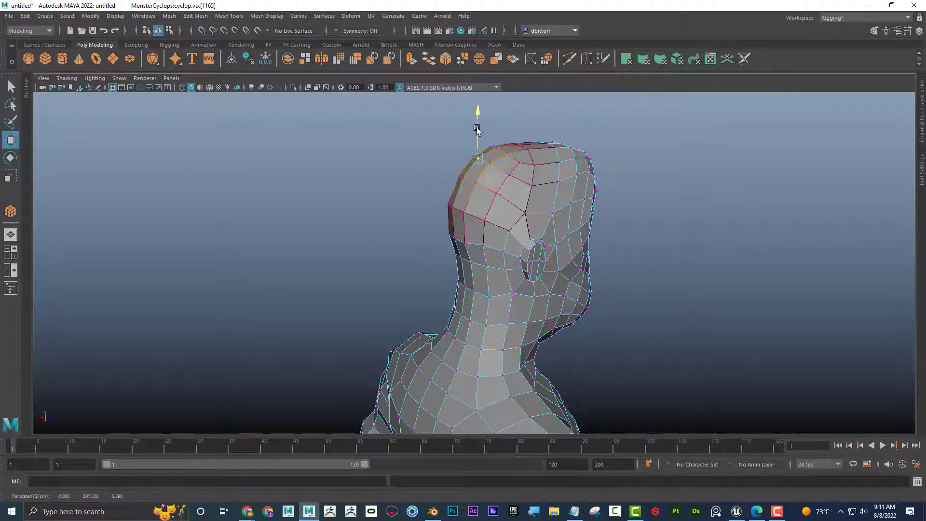
alt+drag(478, 135, 263, 174)
- Open the Move tool settings and expand the Soft Selection section
scroll(451, 258, down, 5)
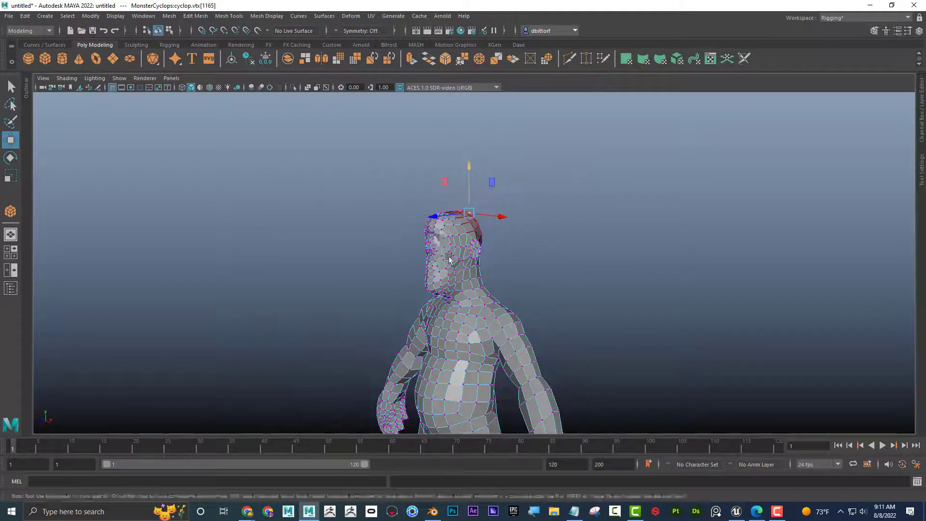
alt+drag(452, 258, 495, 254)
alt+middle_drag(494, 255, 467, 187)
alt+drag(467, 186, 487, 199)
alt+right_drag(487, 199, 478, 171)
alt+middle_drag(477, 172, 485, 218)
alt+drag(485, 218, 567, 239)
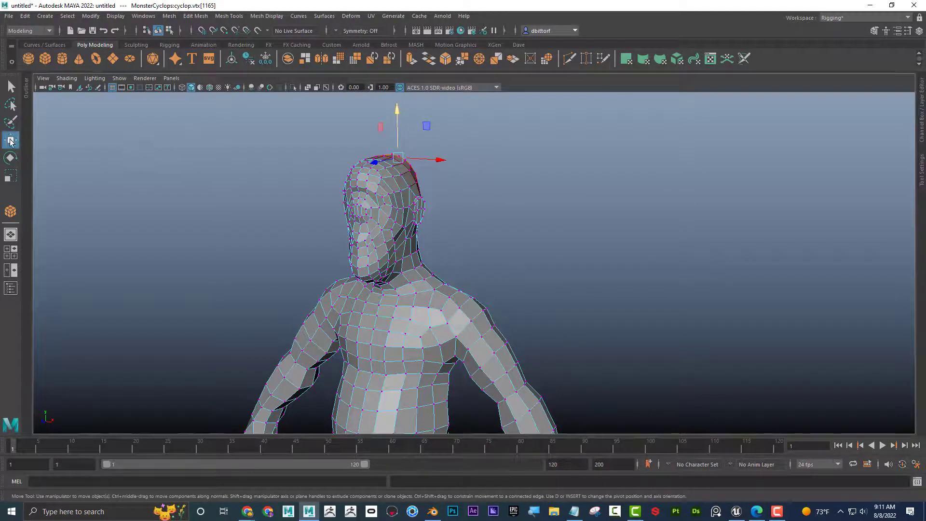
double_click(10, 140)
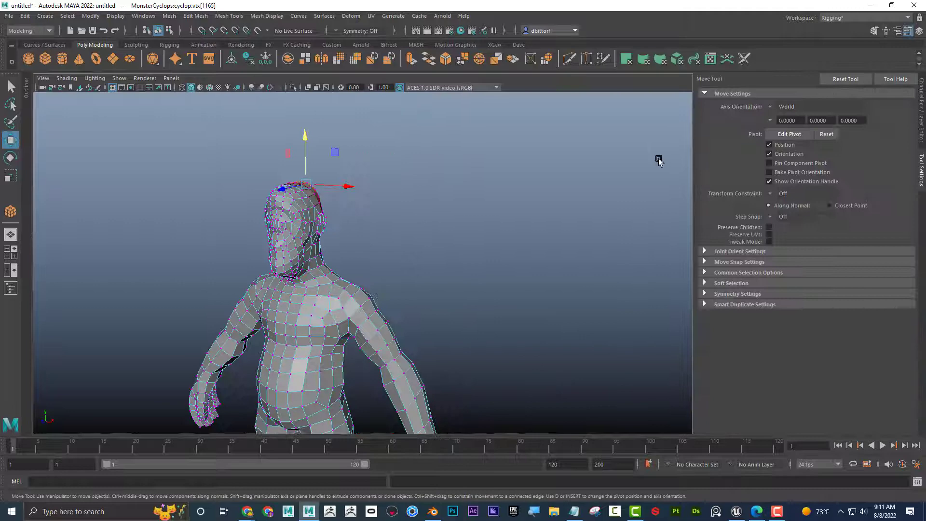
click(706, 283)
- Toggle soft selection off and back on while checking its state in the Move tool settings
alt+middle_drag(464, 233, 508, 244)
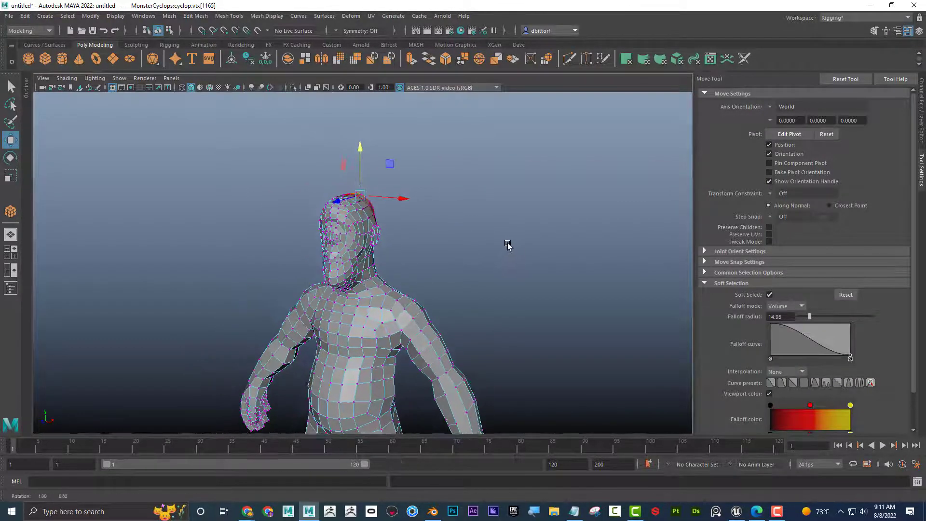
alt+right_drag(509, 244, 555, 233)
alt+middle_drag(555, 233, 597, 270)
mouse_move(550, 254)
alt+mouse_down()
mouse_move(548, 233)
mouse_move(527, 242)
mouse_move(546, 236)
alt+mouse_up()
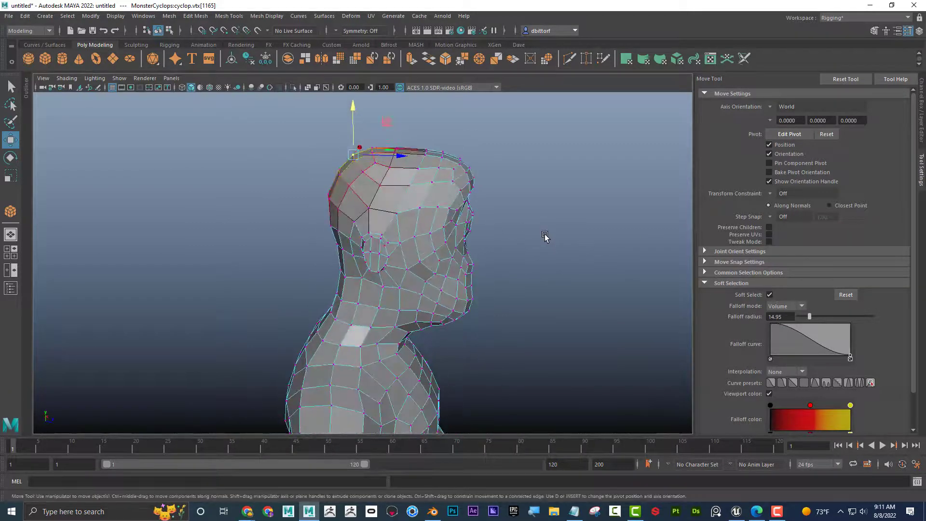
key(b)
key(b)
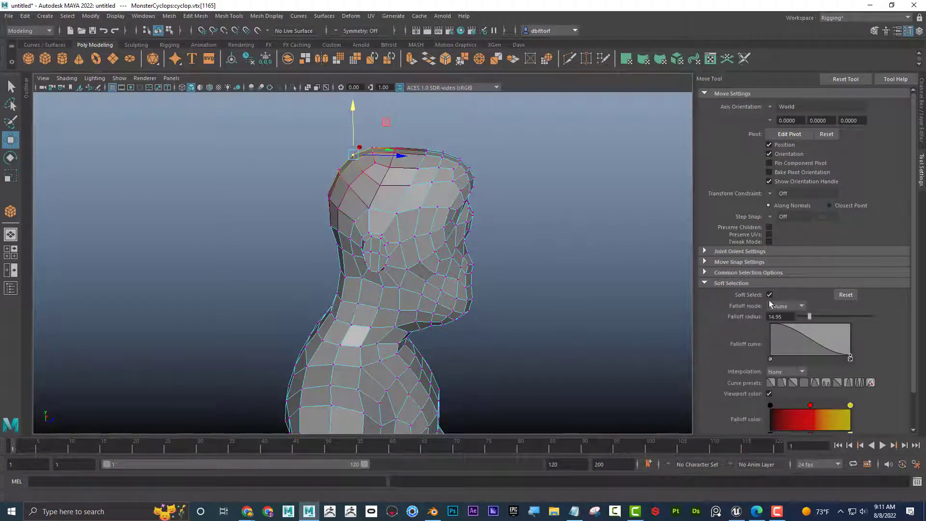
key(b)
key(b)
- Look through the falloff interpolation options and change the soft selection falloff radius to 21.50
scroll(751, 313, down, 2)
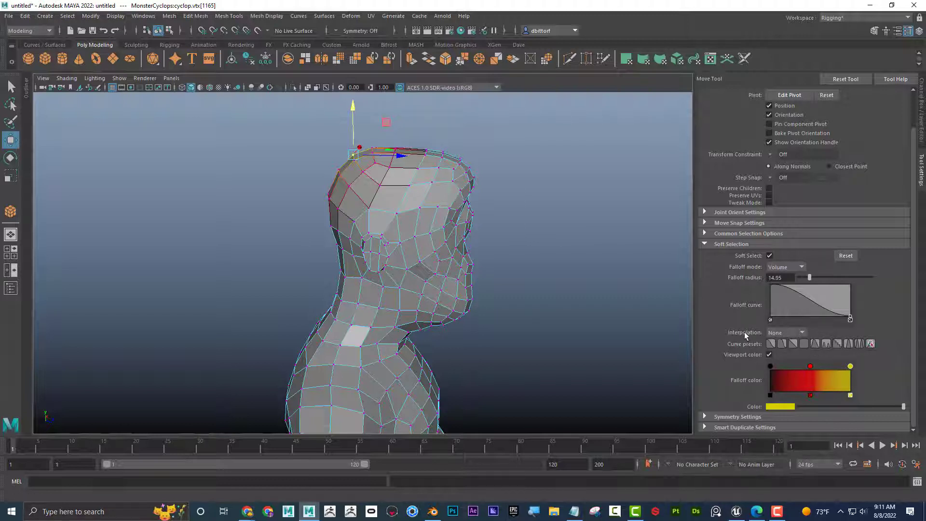
click(782, 333)
click(784, 333)
mouse_move(812, 278)
mouse_down()
mouse_move(849, 277)
mouse_move(813, 277)
mouse_up()
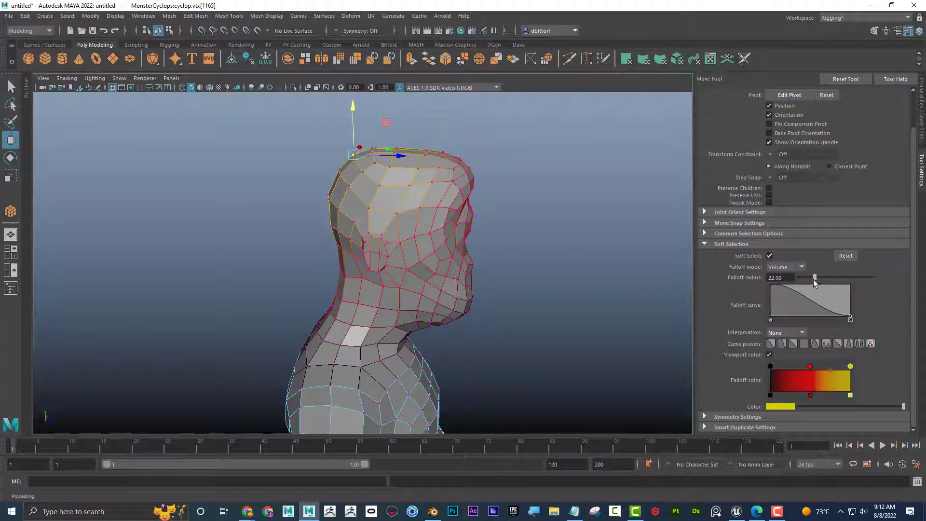
middle_drag(523, 235, 622, 240)
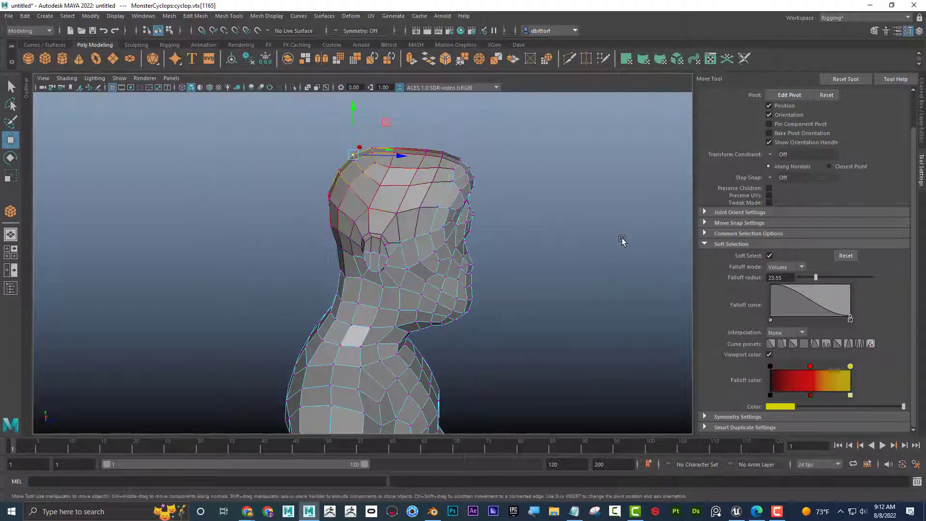
middle_drag(517, 311, 666, 293)
- Review the available falloff modes, keep Volume, and deselect all vertices
click(799, 268)
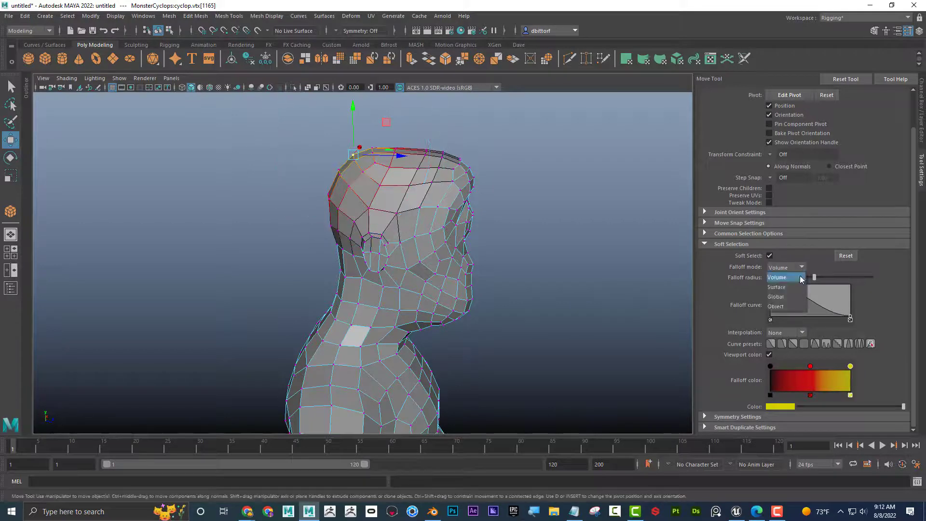
click(555, 265)
click(556, 267)
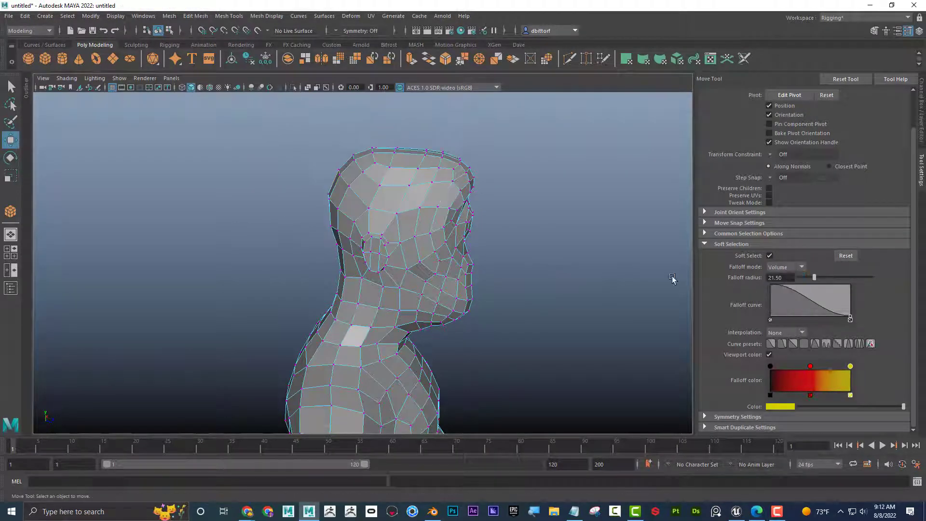
- Switch to Blender, where the same character model is open
alt+drag(517, 276, 421, 278)
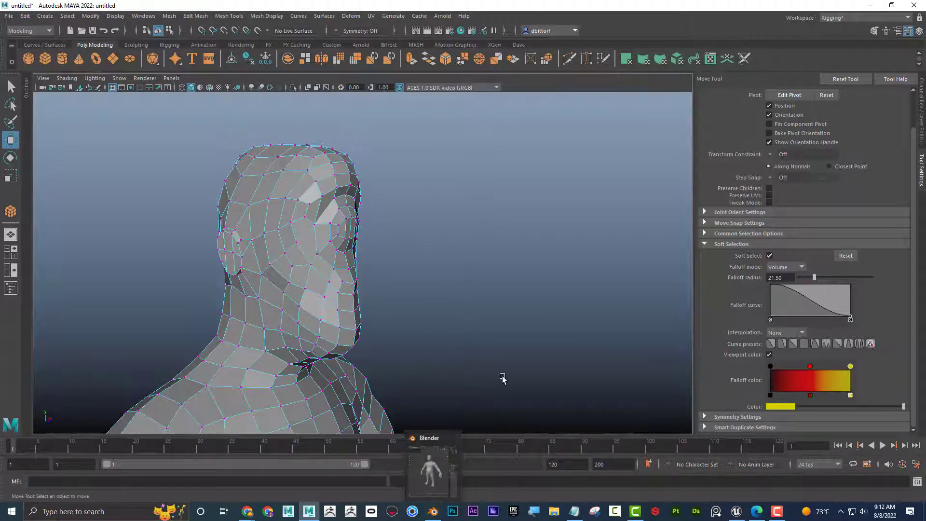
click(432, 511)
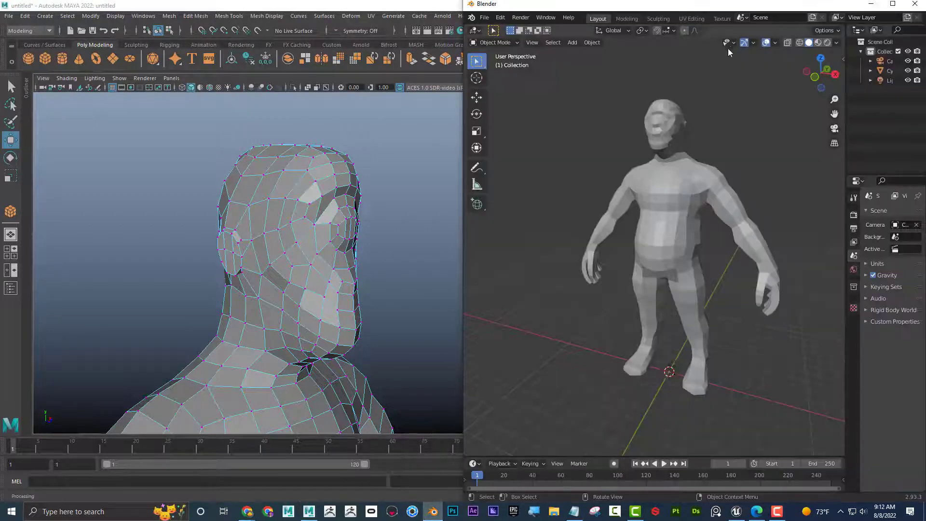
- Maximize the Blender window, select the Cyclops mesh and enter Edit Mode
click(893, 4)
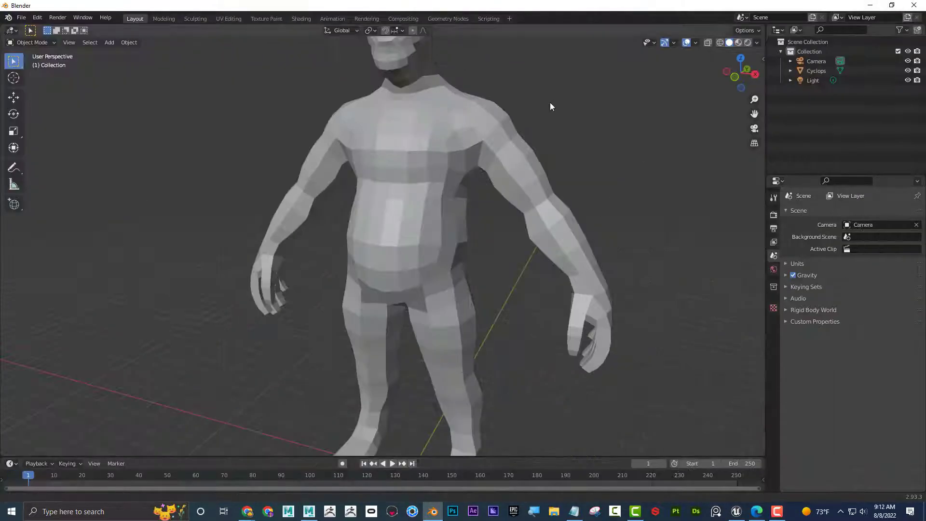
middle_drag(551, 106, 461, 174)
click(360, 128)
scroll(462, 168, up, 2)
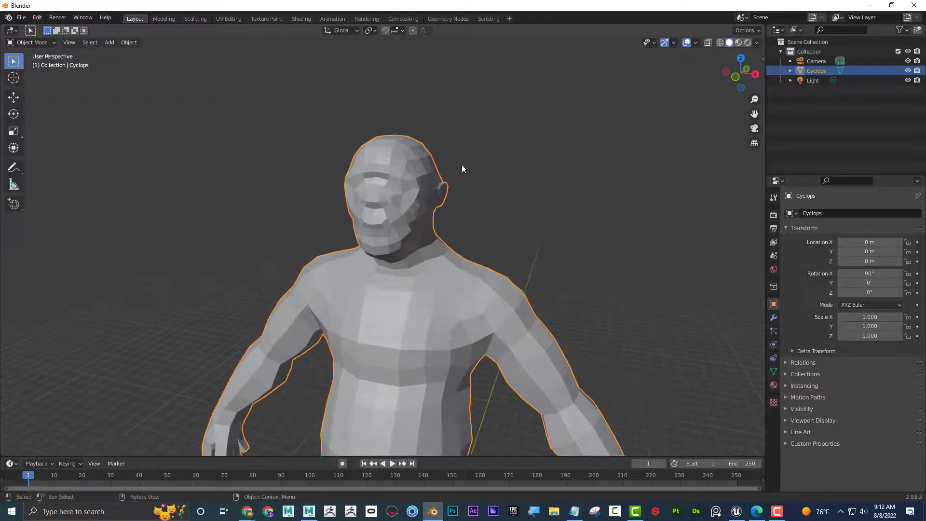
key(Tab)
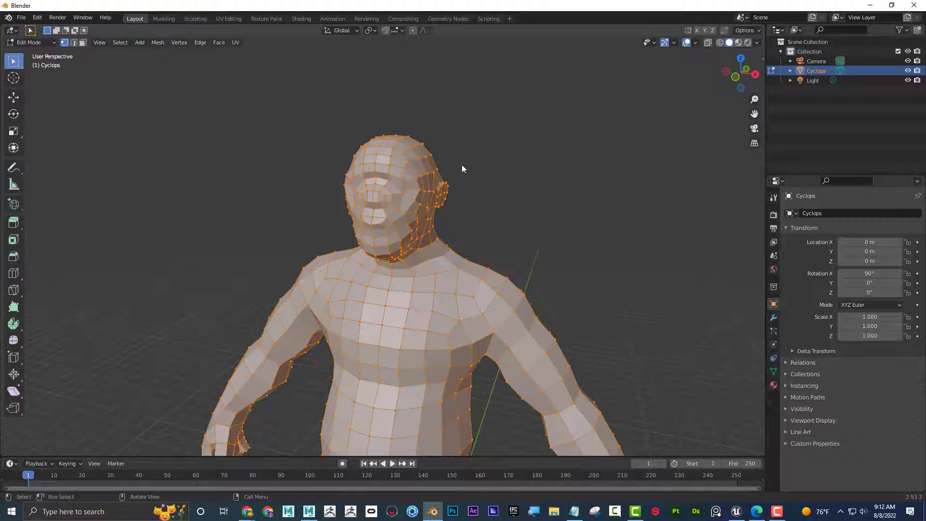
- Select a single vertex on top of the head, raise it slightly with the Move tool, and undo the move
middle_drag(477, 124, 482, 154)
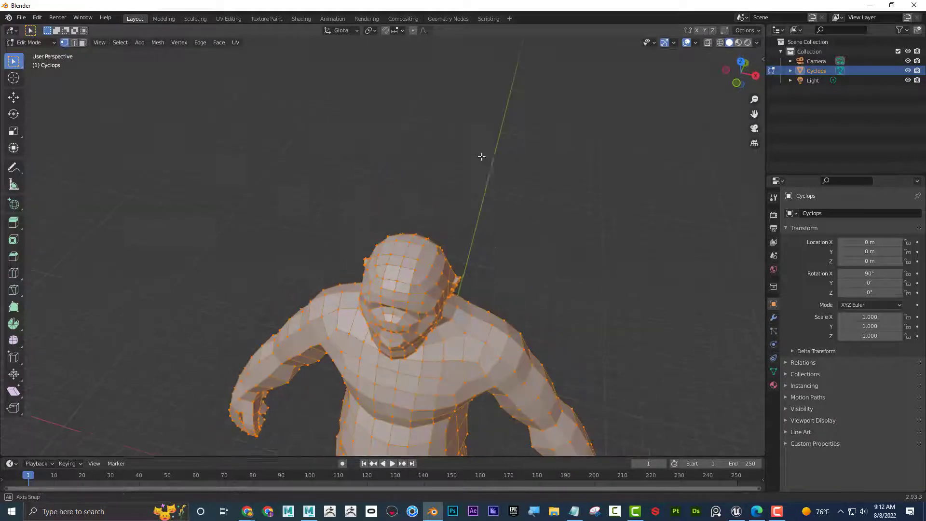
click(408, 245)
mouse_move(513, 223)
middle_down()
mouse_move(483, 191)
mouse_move(514, 233)
middle_up()
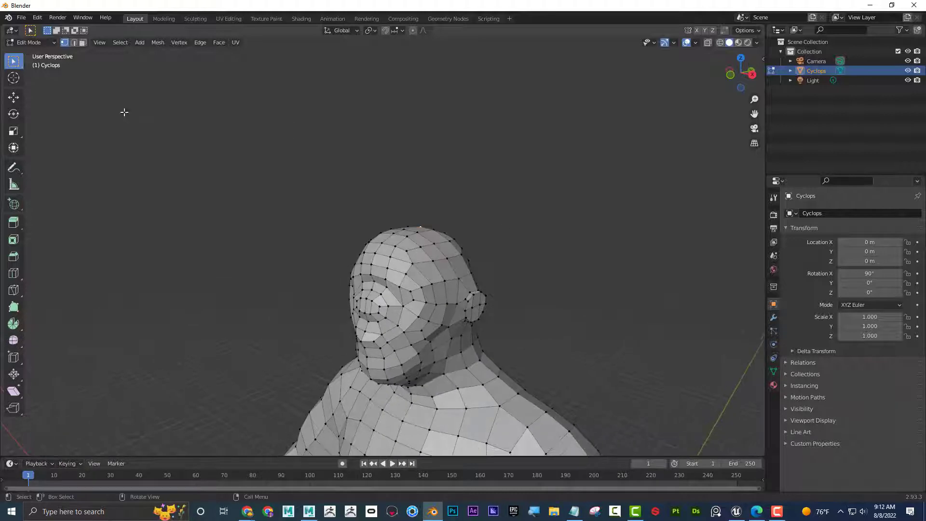
click(14, 97)
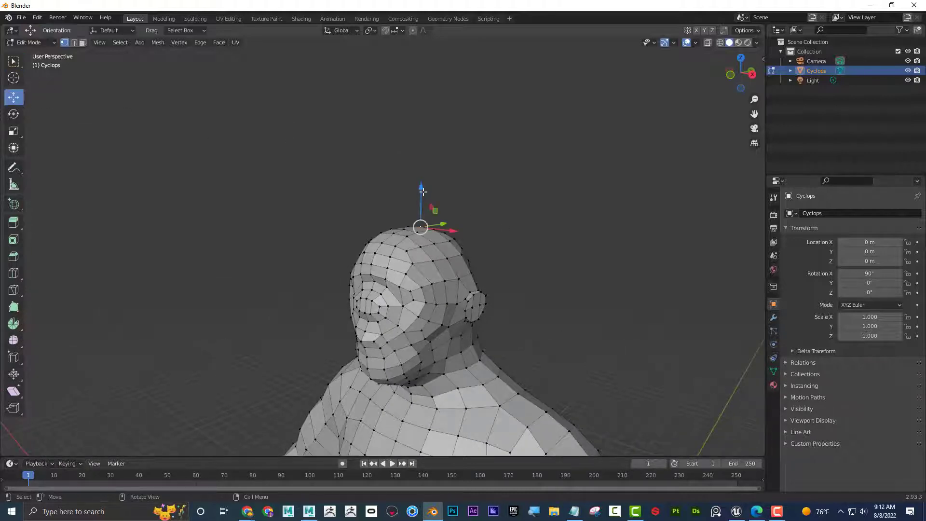
mouse_move(423, 191)
mouse_down()
mouse_move(419, 128)
mouse_move(423, 185)
mouse_up()
middle_drag(544, 223, 513, 193)
key(ctrl+z)
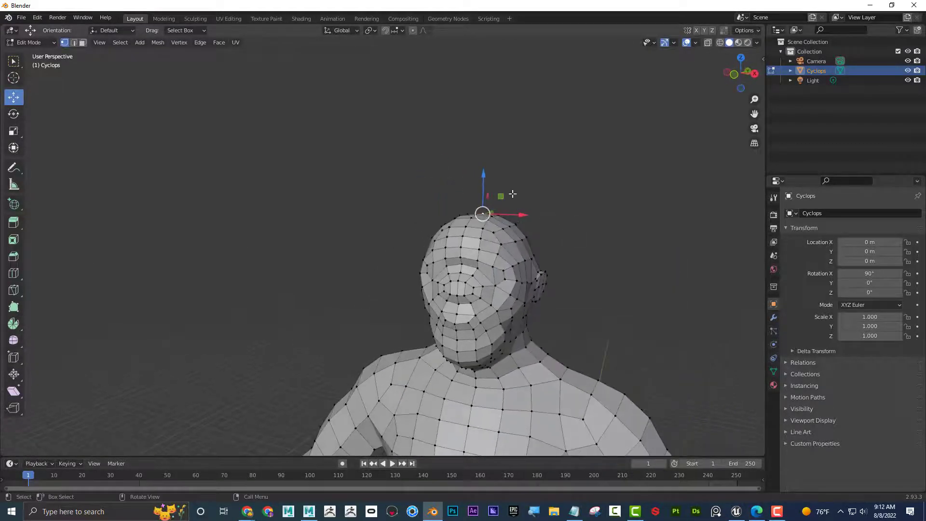
- Box-select the vertices on top of the head in solid shading and inspect the selection around the back
drag(436, 176, 536, 243)
middle_drag(545, 234, 569, 209)
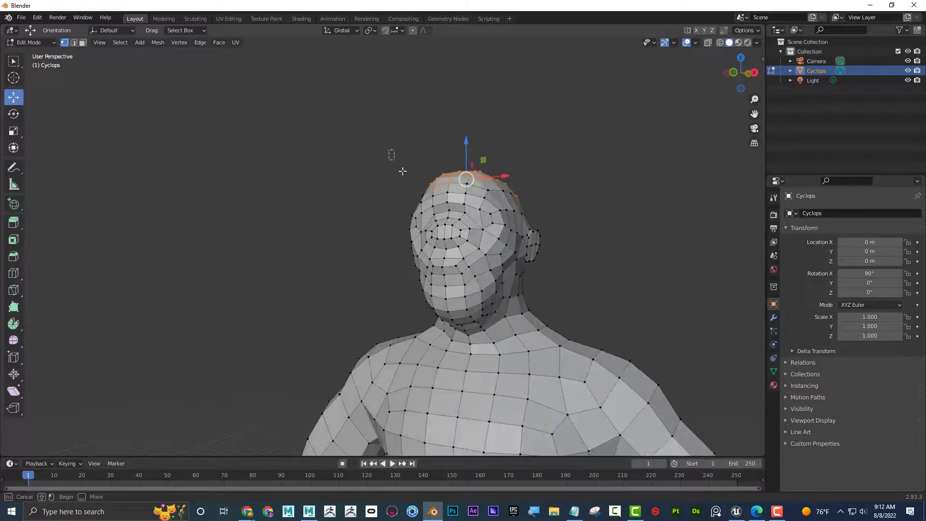
drag(403, 170, 559, 210)
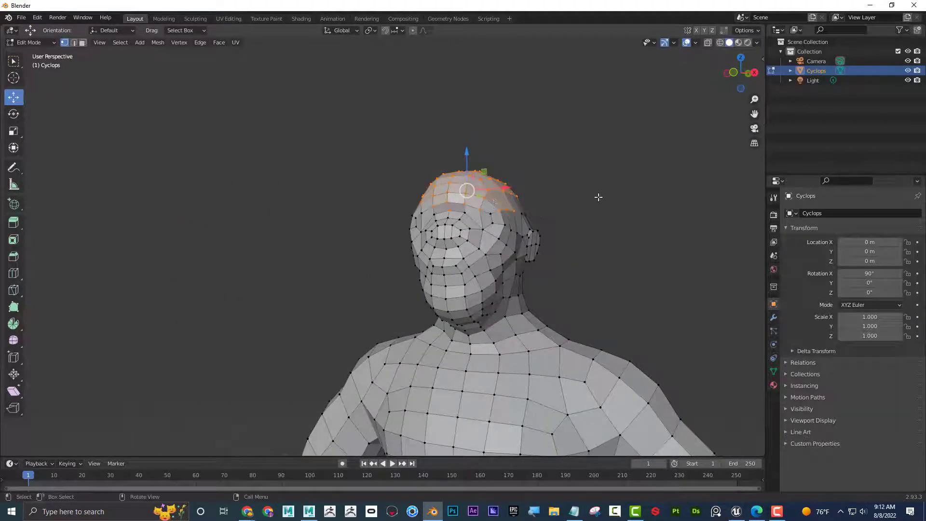
middle_drag(598, 197, 513, 228)
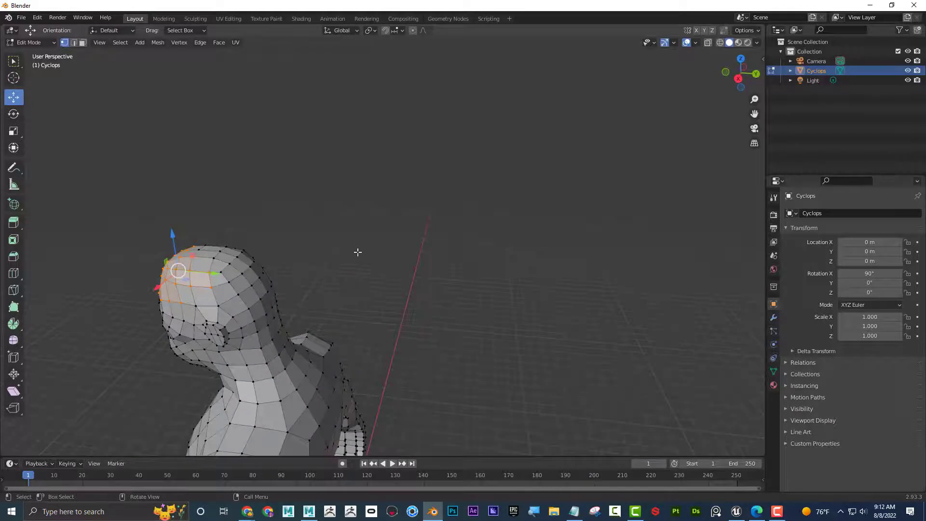
middle_drag(358, 252, 540, 225)
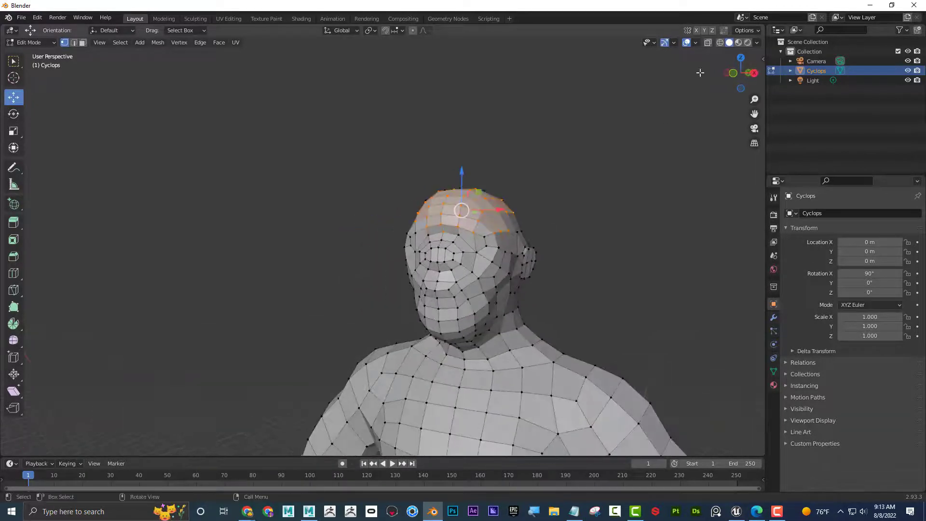
middle_drag(523, 138, 532, 135)
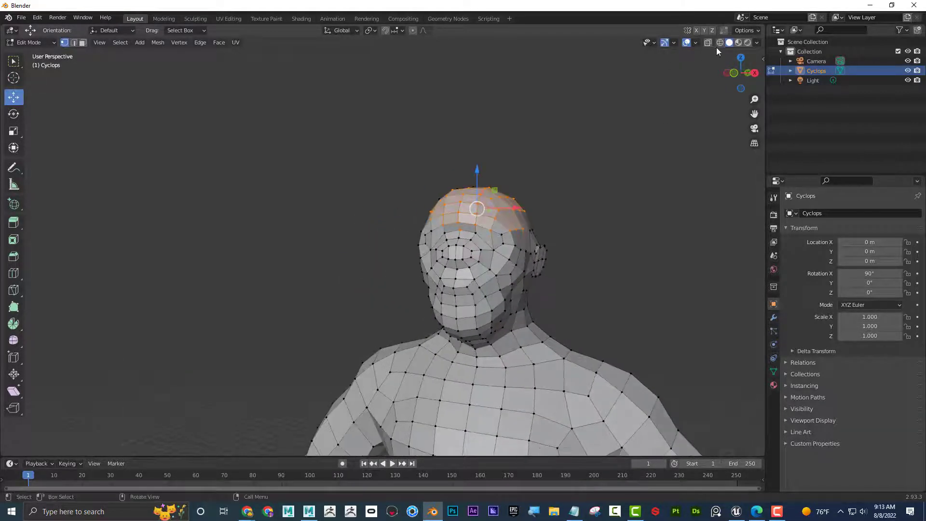
- Switch to wireframe shading, box-select all crown vertices through the head, and return to solid shading
click(721, 43)
drag(373, 159, 566, 223)
mouse_move(602, 203)
middle_down()
mouse_move(557, 241)
mouse_move(614, 207)
mouse_move(651, 200)
mouse_move(594, 205)
middle_up()
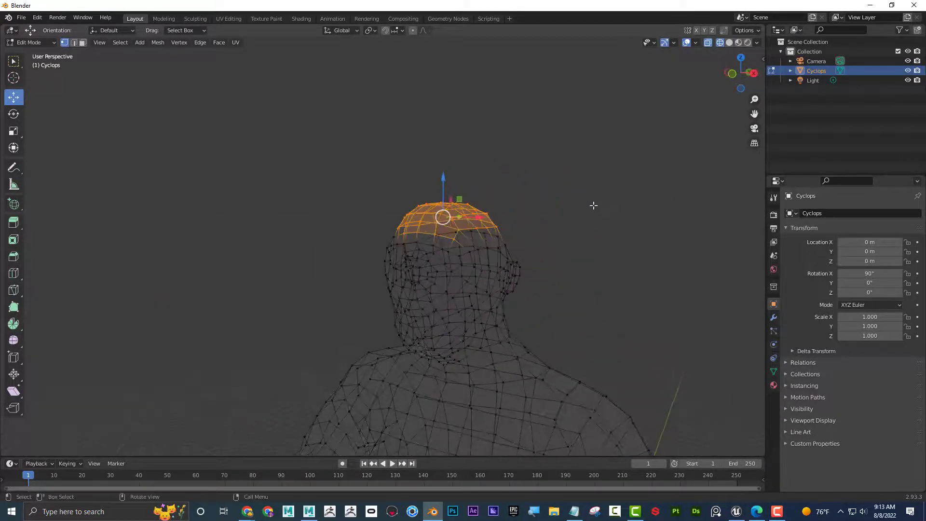
click(730, 43)
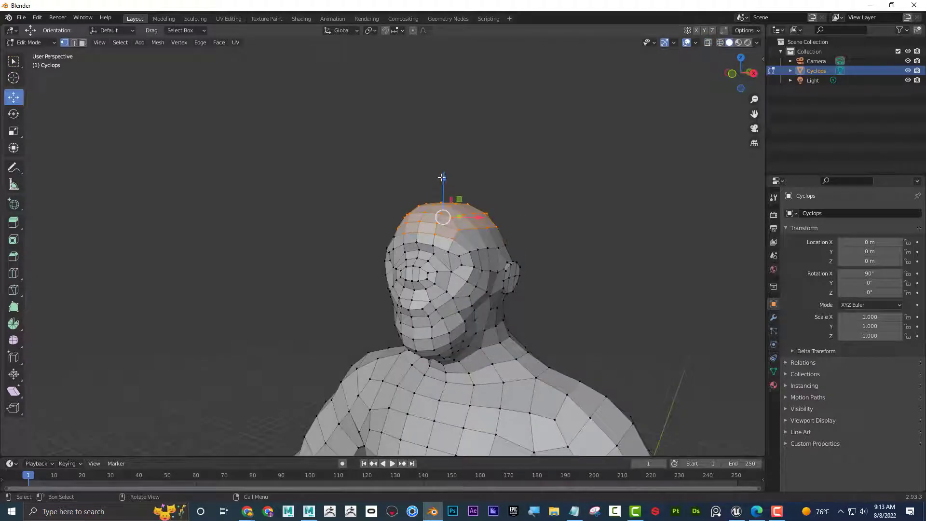
- Try raising the selected crown vertices without proportional editing, and undo the move
drag(442, 178, 441, 152)
key(ctrl+z)
shift+middle_drag(449, 122, 416, 121)
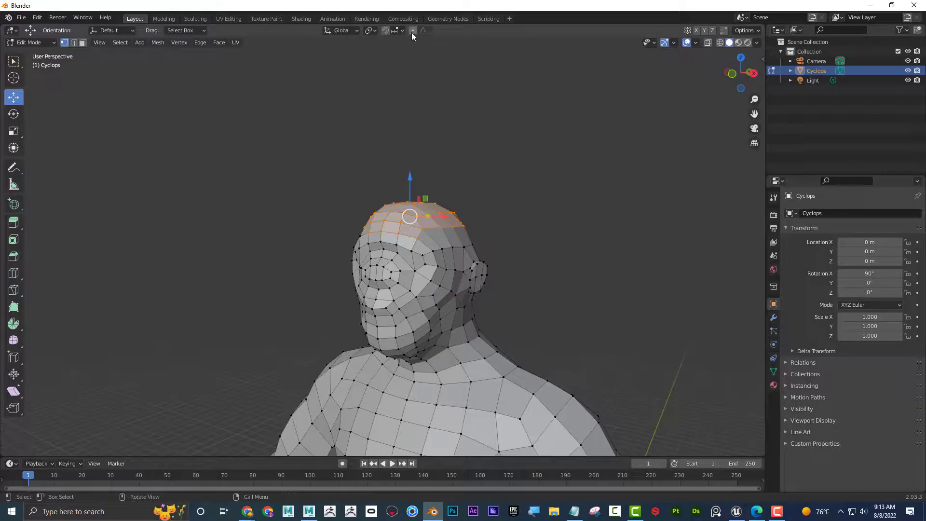
- Turn on proportional editing, try raising the crown vertices twice, and undo each move
click(413, 31)
drag(411, 175, 420, 131)
key(ctrl+z)
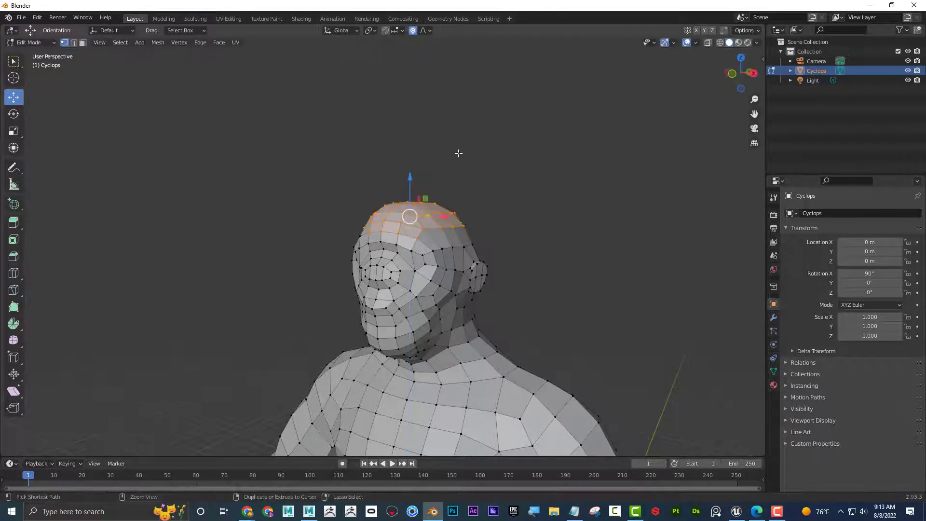
drag(409, 170, 413, 133)
key(ctrl+z)
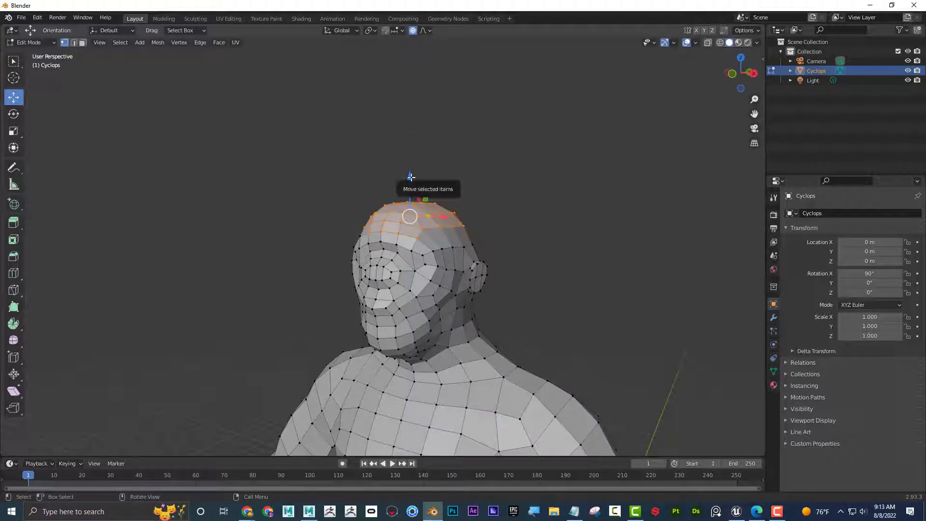
- Try raising the crown vertices while varying the proportional size to stretch the whole head, and undo the move
drag(411, 177, 412, 170)
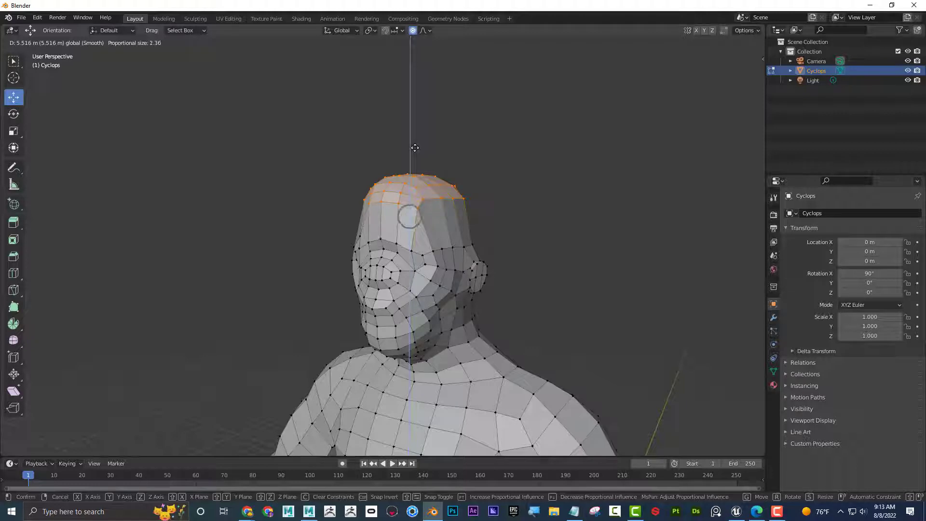
scroll(415, 148, down, 11)
middle_click(416, 147)
drag(415, 147, 416, 125)
scroll(415, 147, down, 12)
key(z)
scroll(416, 147, down, 4)
scroll(416, 147, up, 8)
key(z)
scroll(416, 147, down, 2)
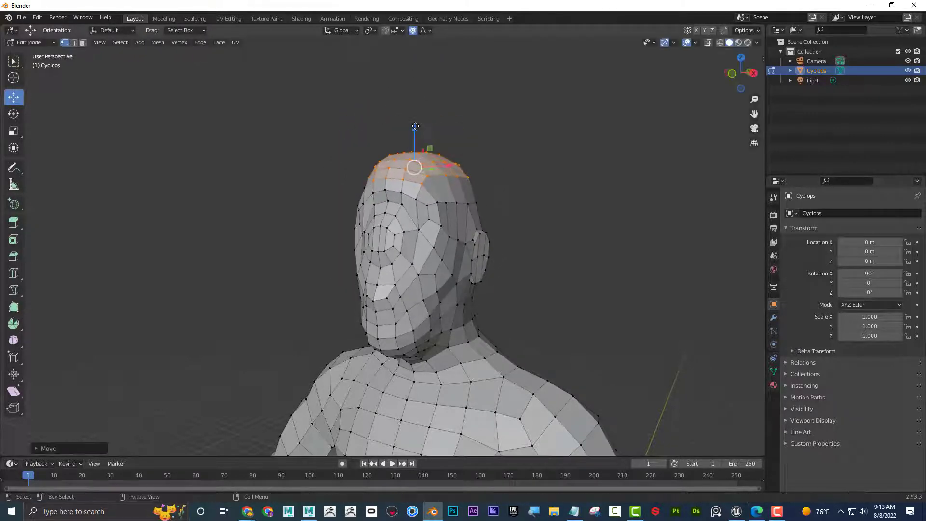
key(ctrl+z)
- Try another upward move of the crown with a different proportional influence radius, and undo it
shift+middle_drag(479, 152, 463, 126)
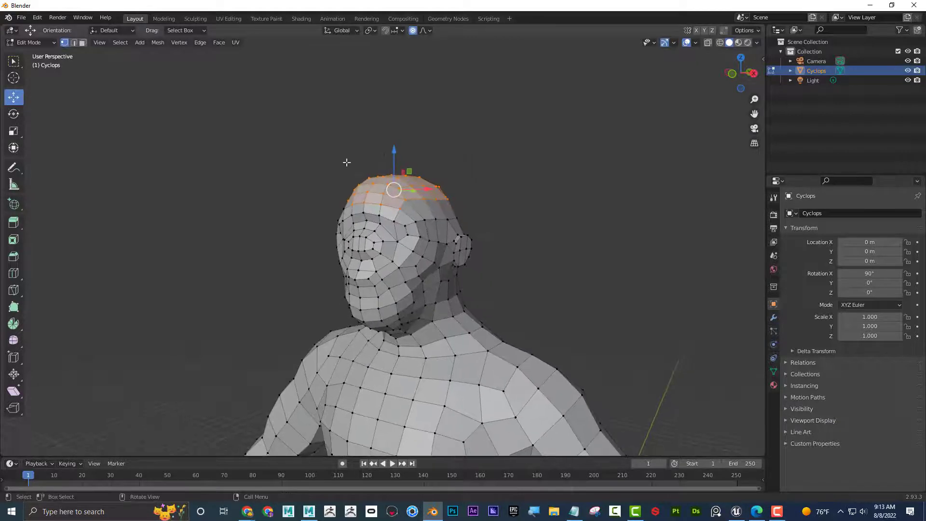
drag(395, 149, 405, 104)
scroll(395, 135, up, 2)
scroll(396, 126, down, 7)
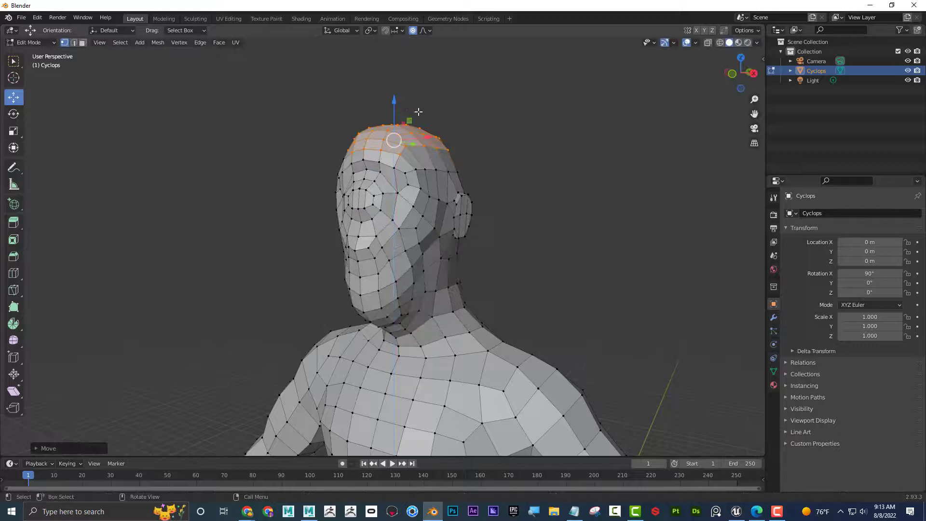
key(ctrl+z)
shift+middle_drag(478, 112, 491, 128)
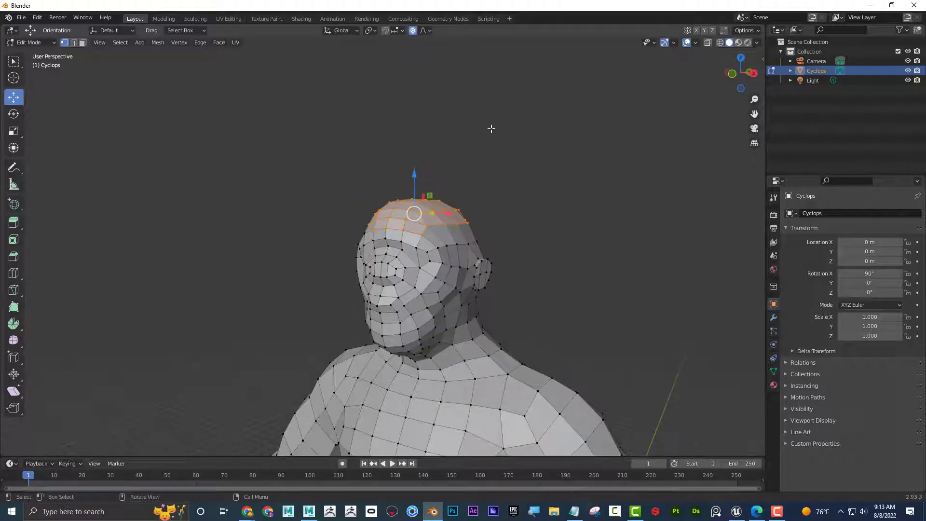
- Review the proportional falloff types, keep Smooth, and raise the crown vertices about 5.2 m with a proportional size of 15.86
click(429, 31)
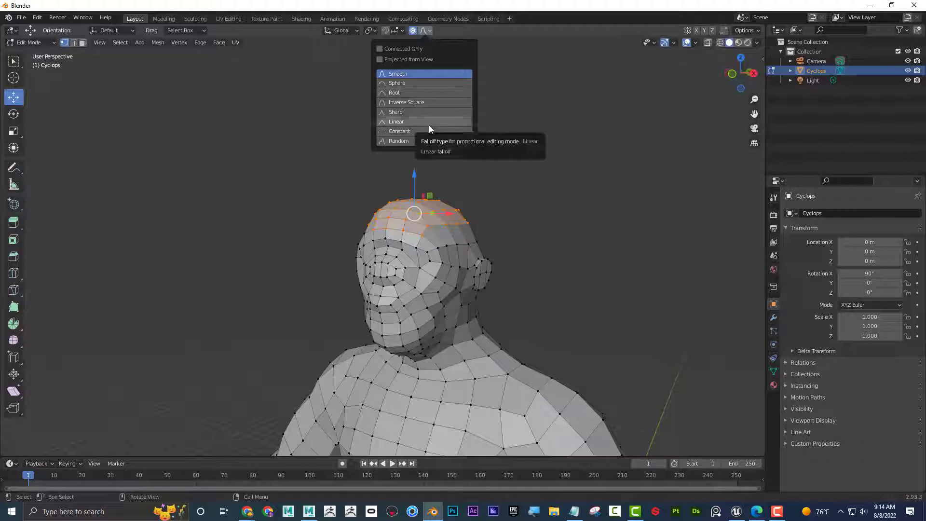
shift+middle_drag(563, 177, 391, 169)
key(g)
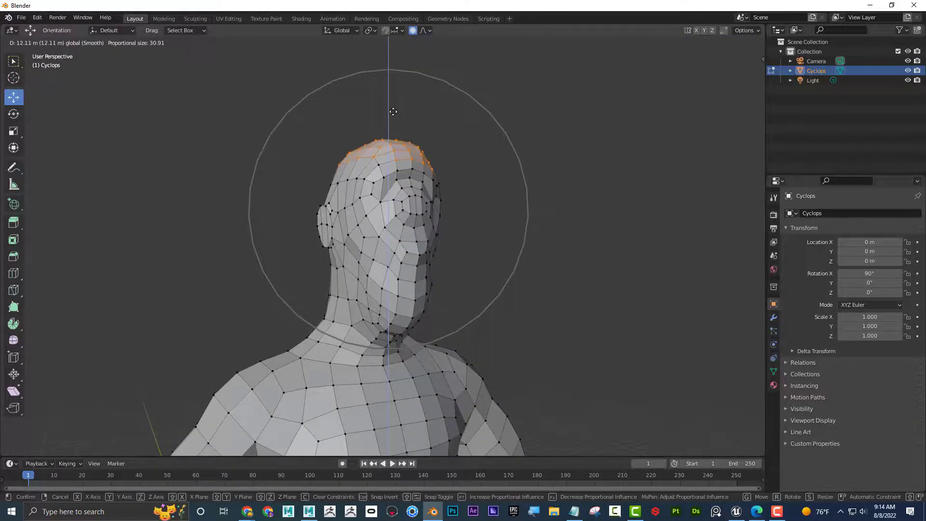
scroll(394, 114, up, 3)
scroll(393, 113, up, 3)
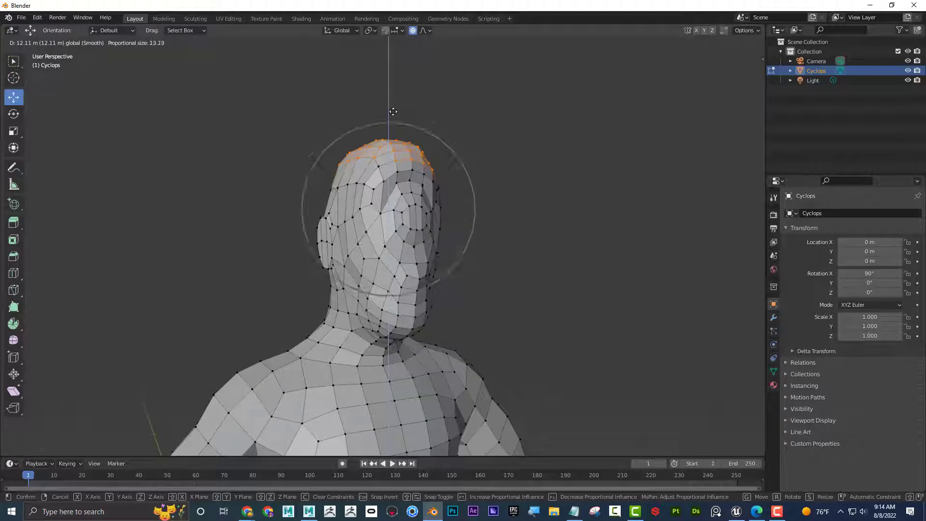
scroll(394, 128, up, 1)
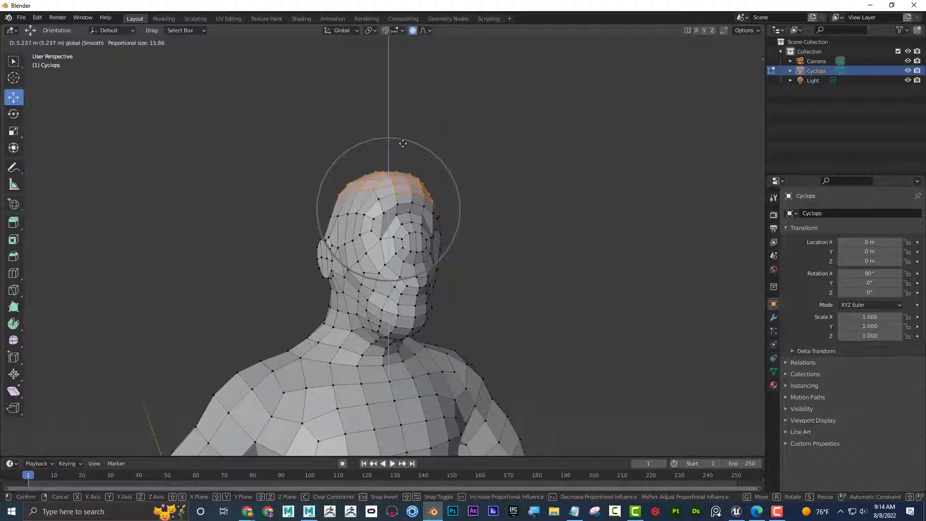
click(403, 144)
- Box-select the fingertip vertices of the hand and move them slightly down along Z while varying the proportional size
scroll(468, 155, down, 3)
shift+middle_drag(532, 272, 487, 177)
scroll(486, 178, up, 3)
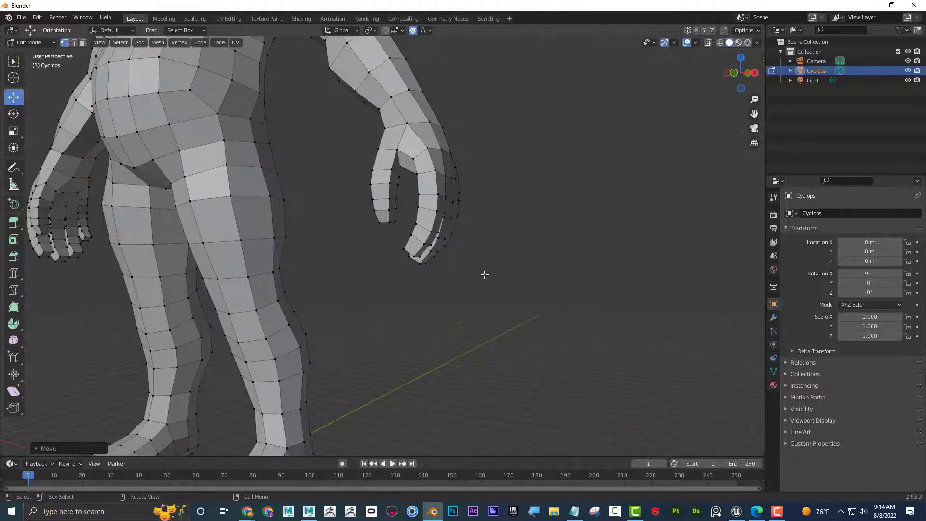
mouse_move(484, 275)
mouse_down()
mouse_move(408, 233)
mouse_move(417, 240)
mouse_up()
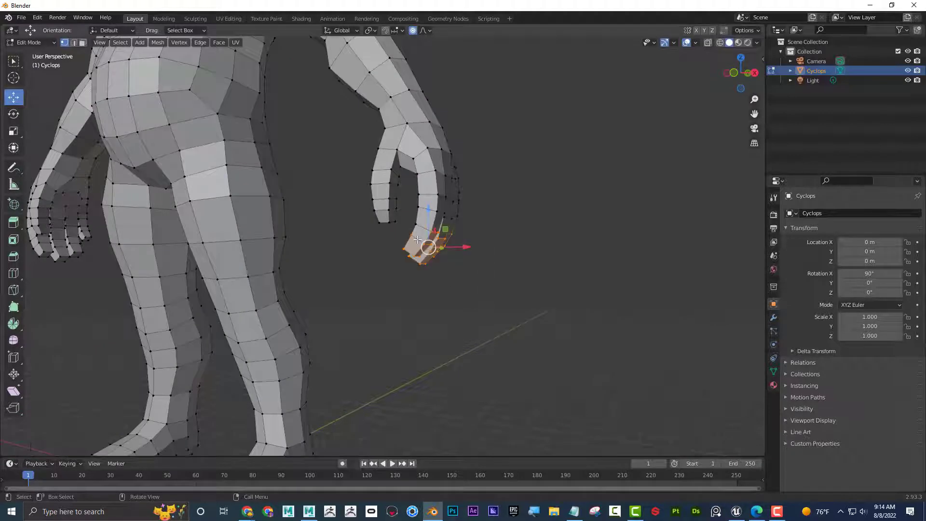
mouse_move(427, 207)
mouse_down()
mouse_move(436, 258)
mouse_move(430, 223)
mouse_up()
scroll(428, 217, up, 3)
scroll(429, 218, down, 5)
scroll(429, 217, down, 4)
middle_click(429, 218)
scroll(436, 258, down, 1)
scroll(437, 257, down, 3)
scroll(434, 234, up, 7)
scroll(433, 226, up, 6)
scroll(434, 228, down, 7)
scroll(434, 230, up, 4)
scroll(435, 232, down, 1)
scroll(433, 227, down, 3)
click(430, 223)
- Check the proportional editing toggle, keep it on, and move the fingertip vertices slightly up while adjusting the influence size
shift+middle_drag(506, 171, 525, 255)
scroll(526, 255, down, 3)
mouse_move(502, 218)
shift+middle_down()
mouse_move(505, 250)
mouse_move(492, 238)
mouse_move(488, 253)
mouse_move(502, 248)
mouse_move(494, 217)
shift+middle_up()
scroll(507, 242, up, 2)
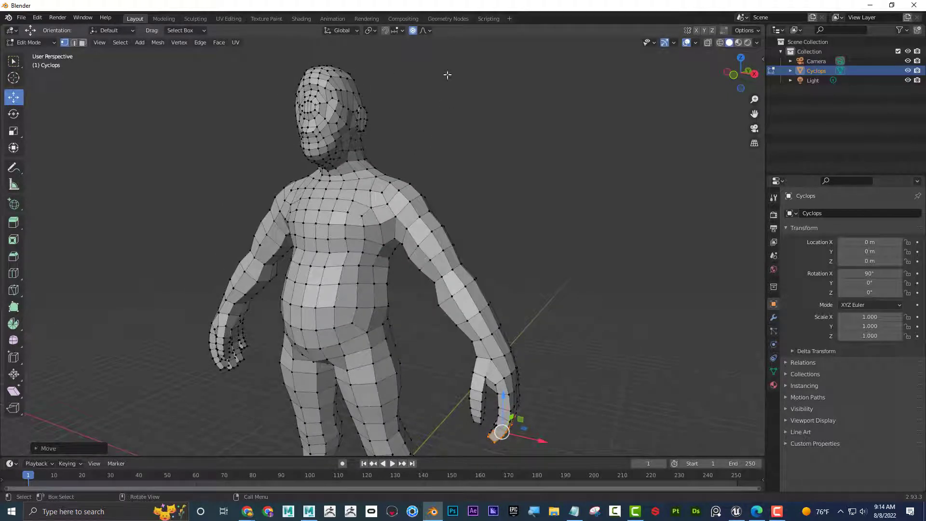
click(412, 31)
mouse_move(504, 395)
mouse_down()
mouse_move(505, 404)
mouse_move(512, 381)
mouse_up()
scroll(505, 399, down, 5)
scroll(509, 388, down, 3)
scroll(508, 389, up, 4)
scroll(509, 390, up, 1)
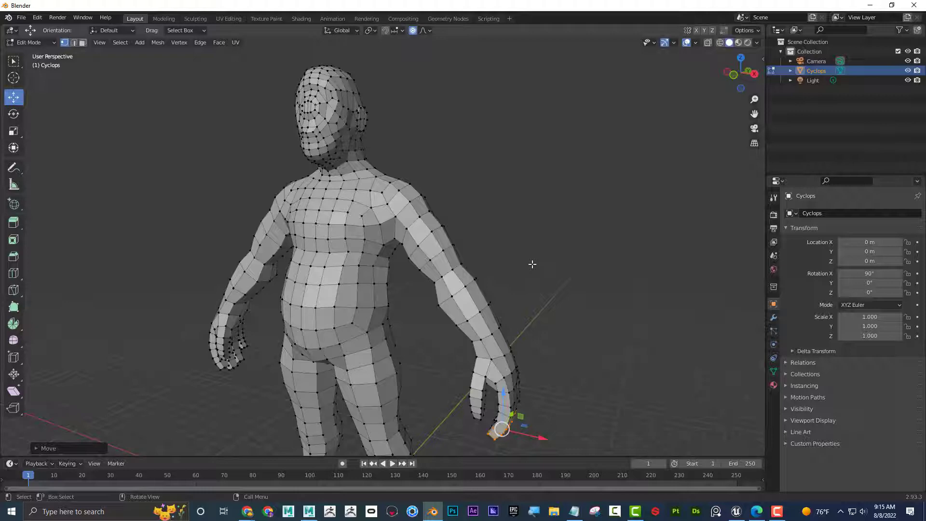
- Select a vertex on the chin and pull it forward along Y with a proportional size of 8.95
middle_drag(261, 170, 357, 169)
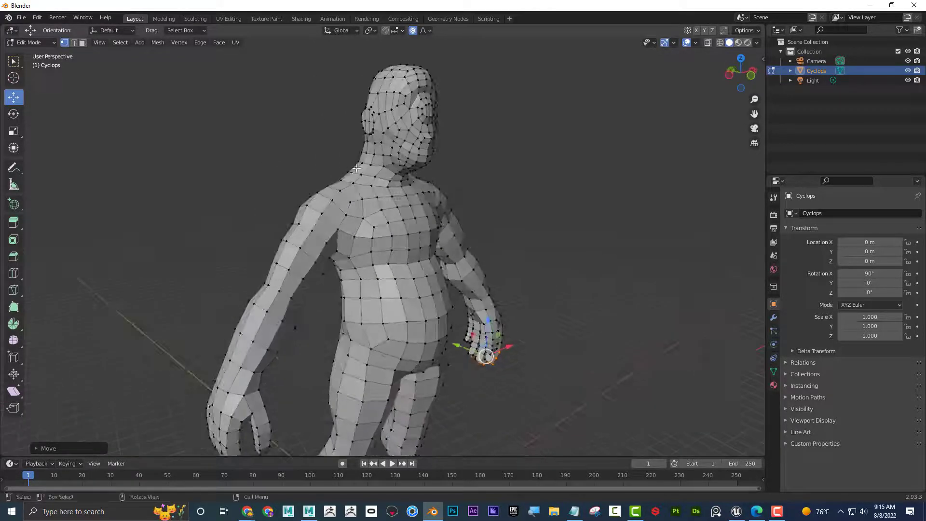
scroll(473, 159, up, 5)
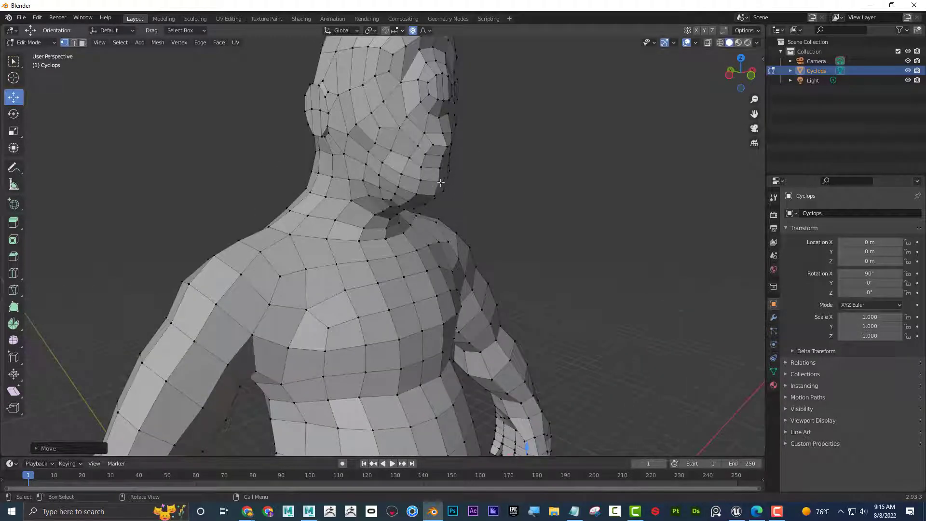
click(441, 183)
middle_drag(537, 192, 585, 193)
drag(480, 172, 490, 172)
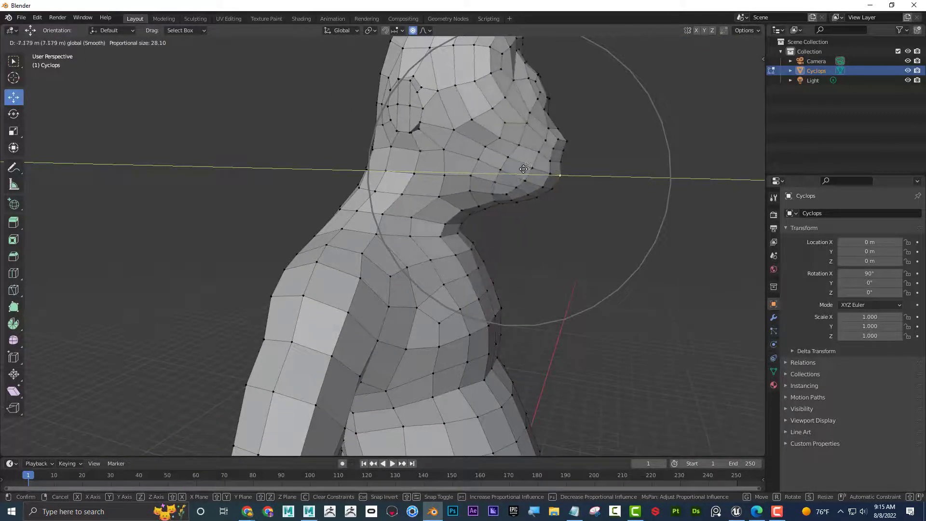
scroll(489, 158, down, 2)
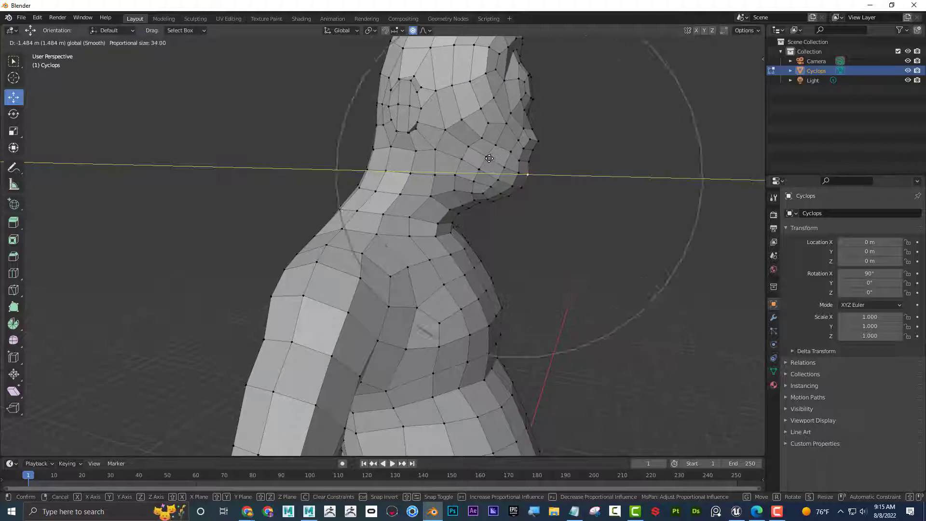
scroll(490, 158, up, 15)
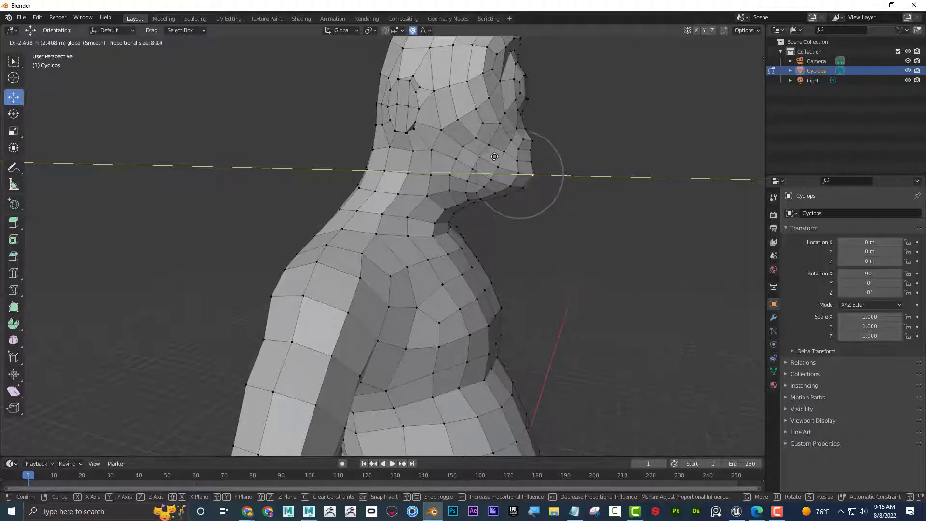
scroll(495, 157, up, 3)
scroll(493, 158, down, 1)
scroll(495, 159, down, 1)
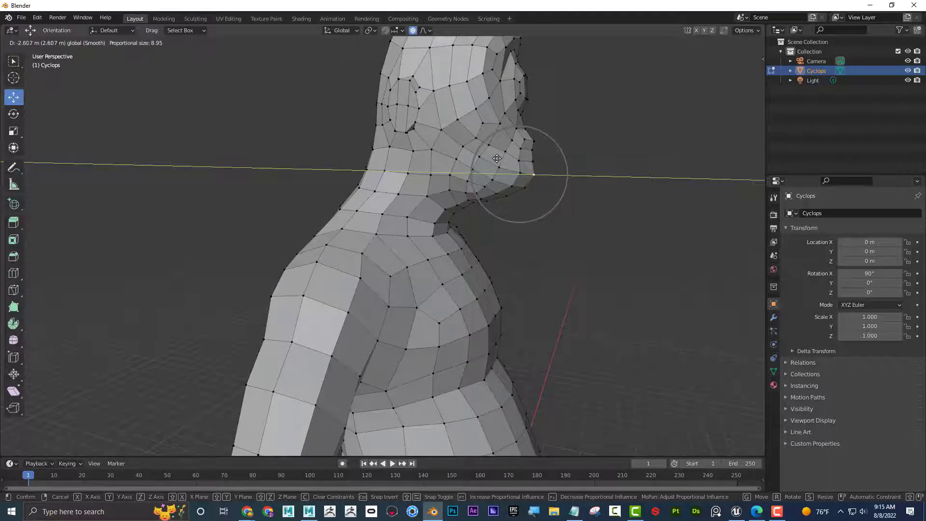
click(496, 159)
middle_drag(589, 155, 517, 191)
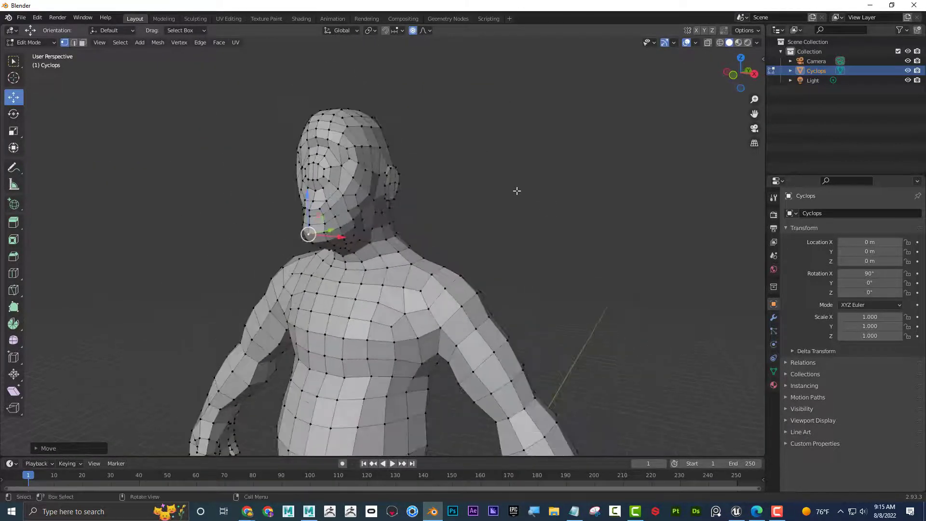